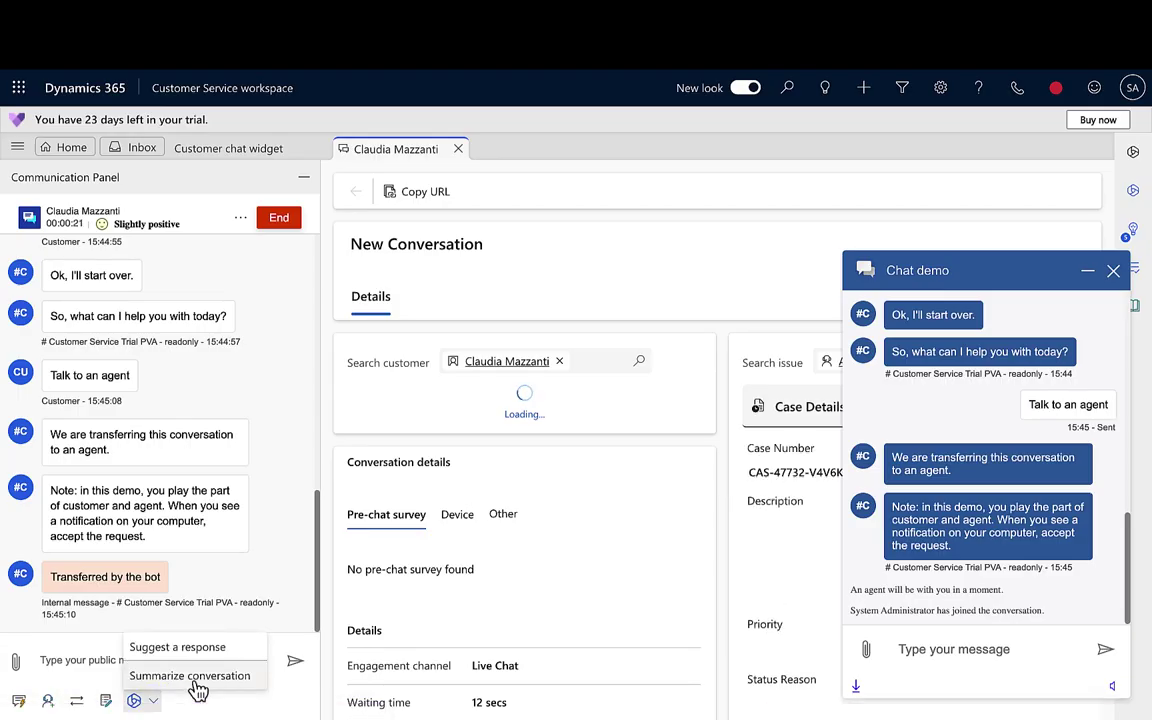
Generate a Copilot summary of the customer conversation and minimize the demo chat widget.
{"action": "left_click", "coordinate": [192, 677]}
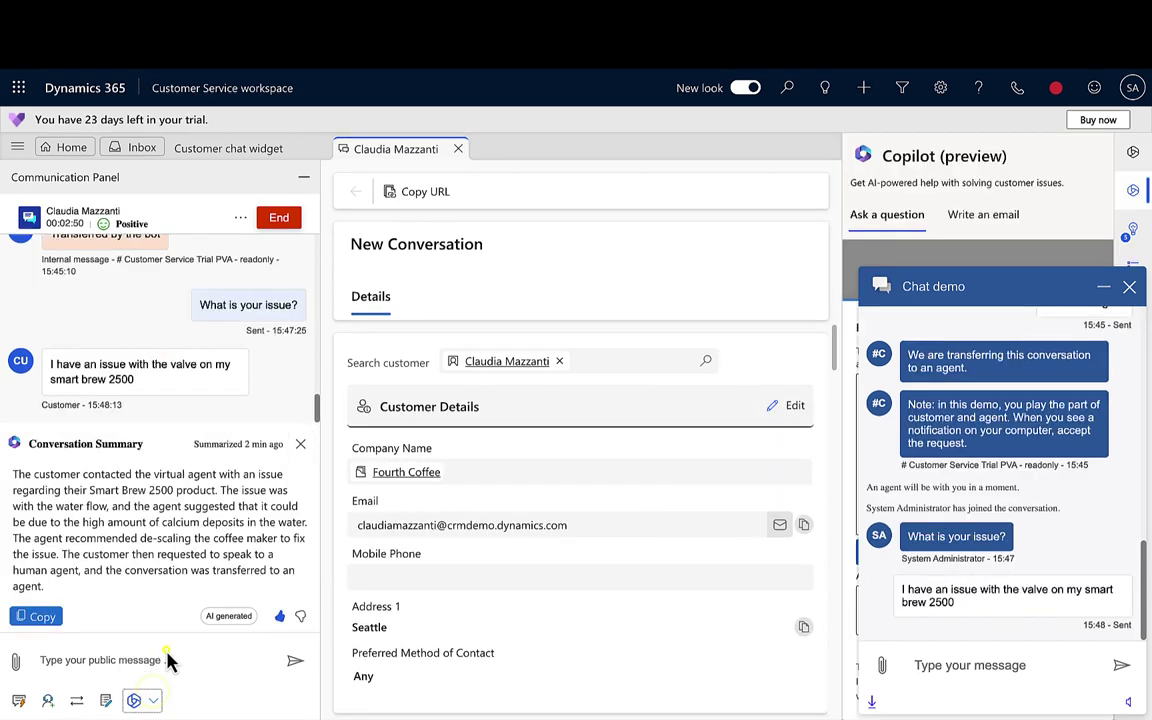
{"action": "left_click", "coordinate": [1102, 294]}
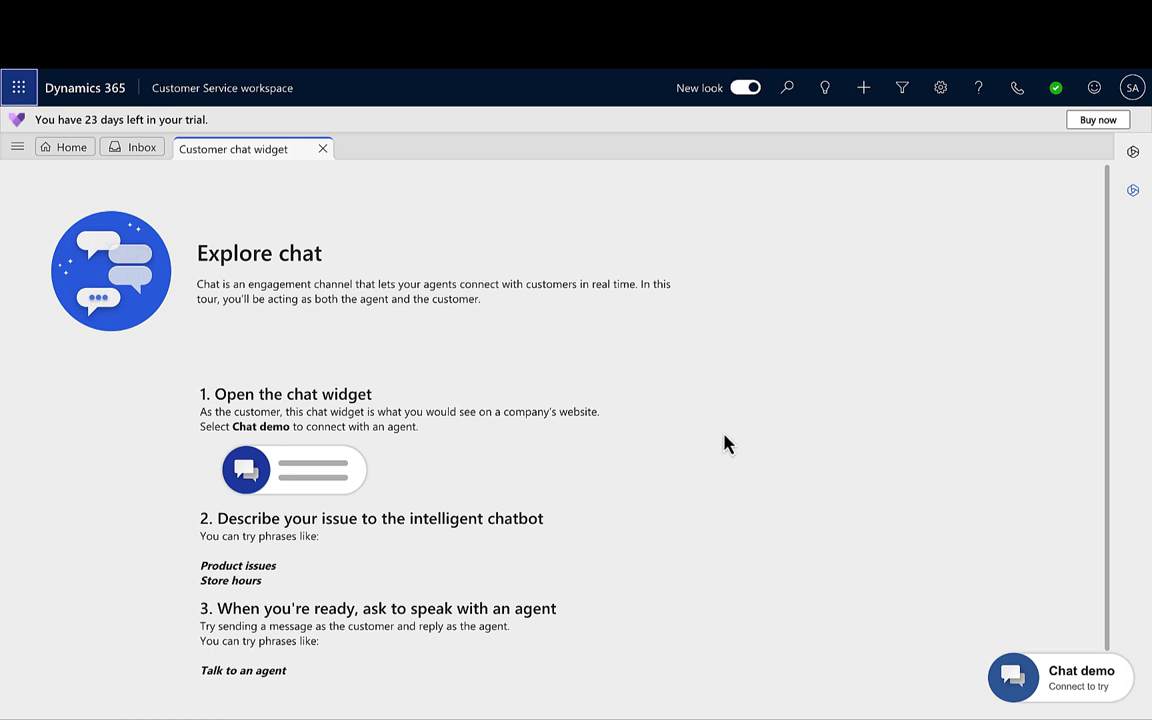
Open the demo chat as the customer and send the message "hi I have an issue with my product".
{"action": "left_click", "coordinate": [1070, 679]}
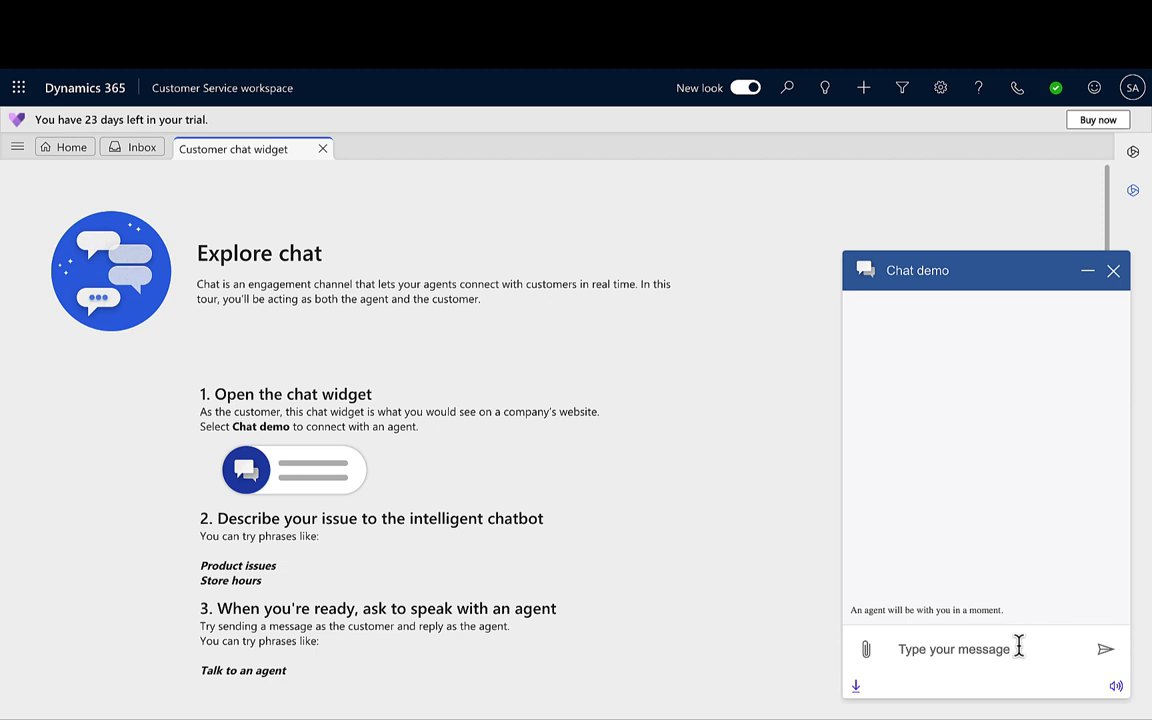
{"action": "type", "text": "hi i"}
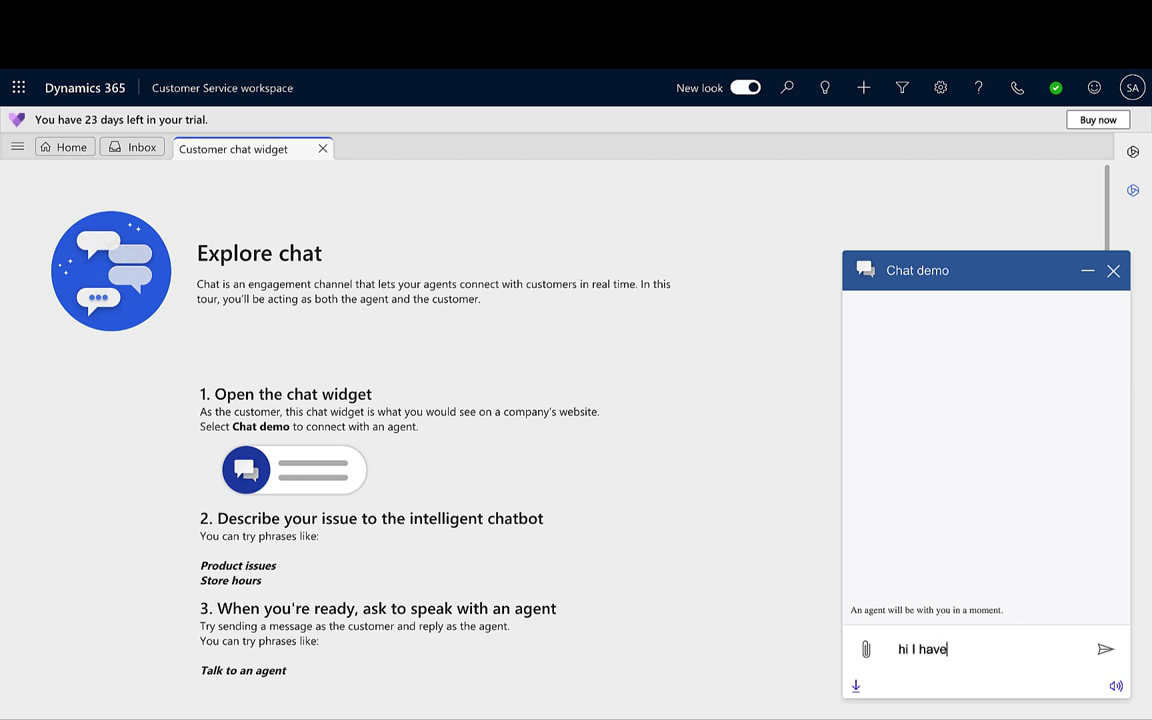
{"action": "type", "text": " have an issue with my product"}
{"action": "key", "text": "Return"}
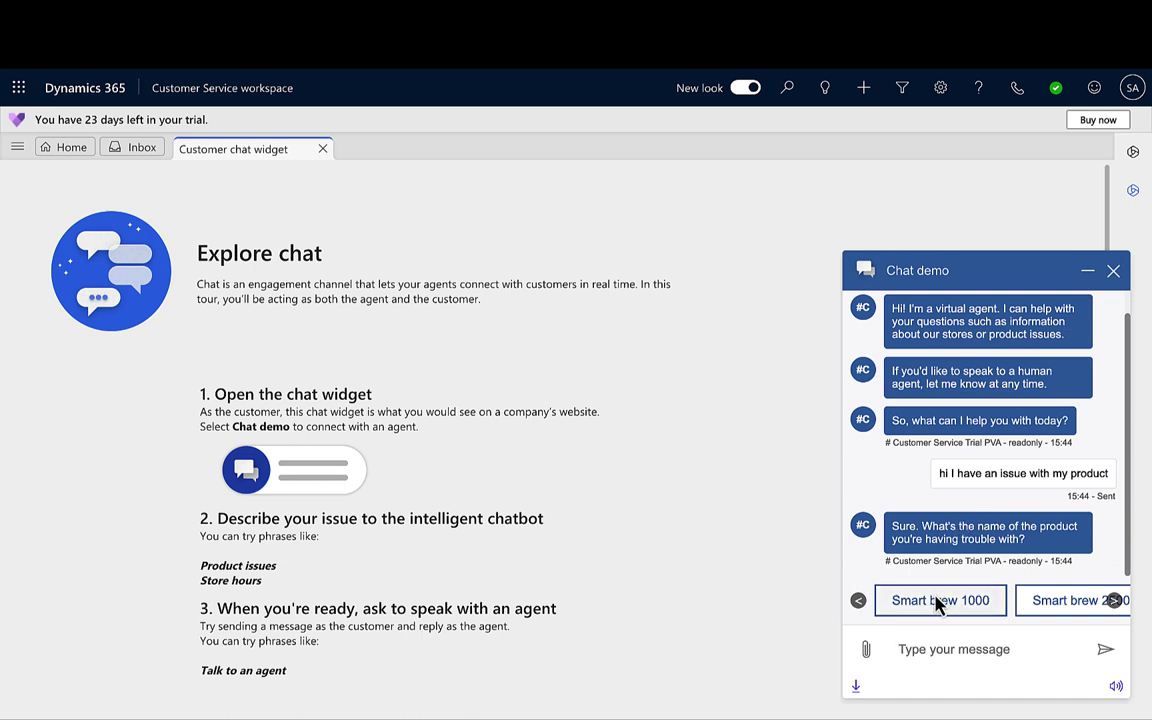
Answer the virtual agent's questions with Smart brew 2500, Water flow, and Yes for further help.
{"action": "left_click", "coordinate": [1114, 602]}
{"action": "left_click", "coordinate": [978, 612]}
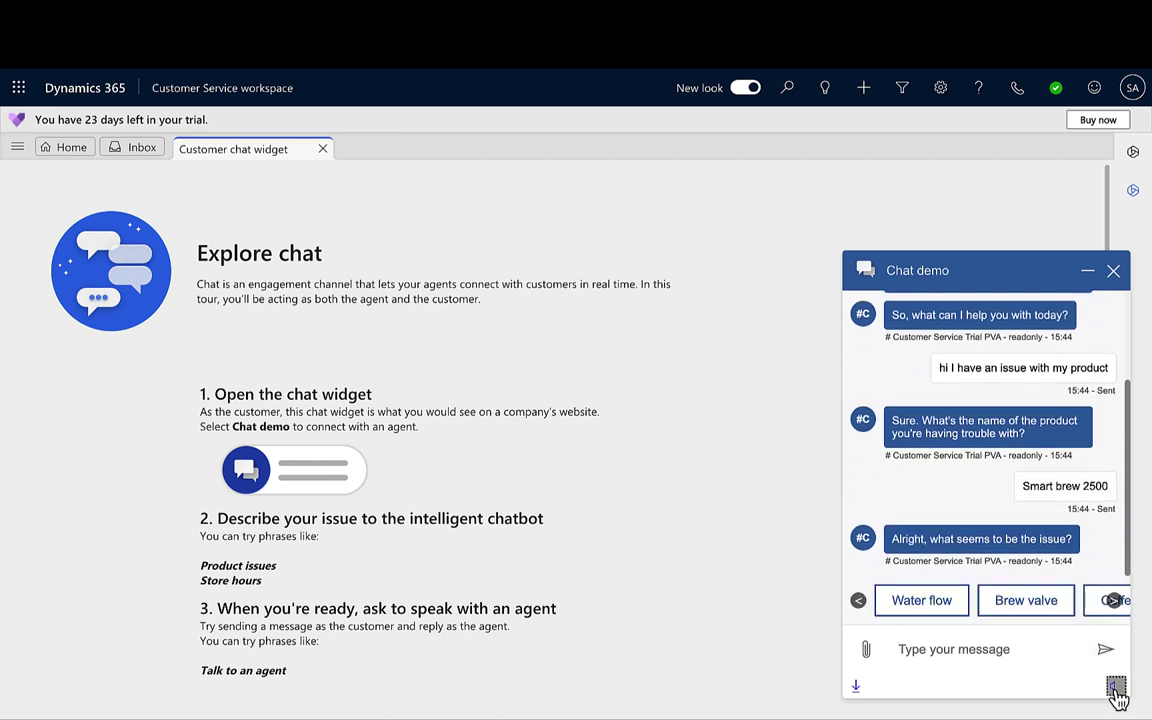
{"action": "left_click", "coordinate": [936, 608]}
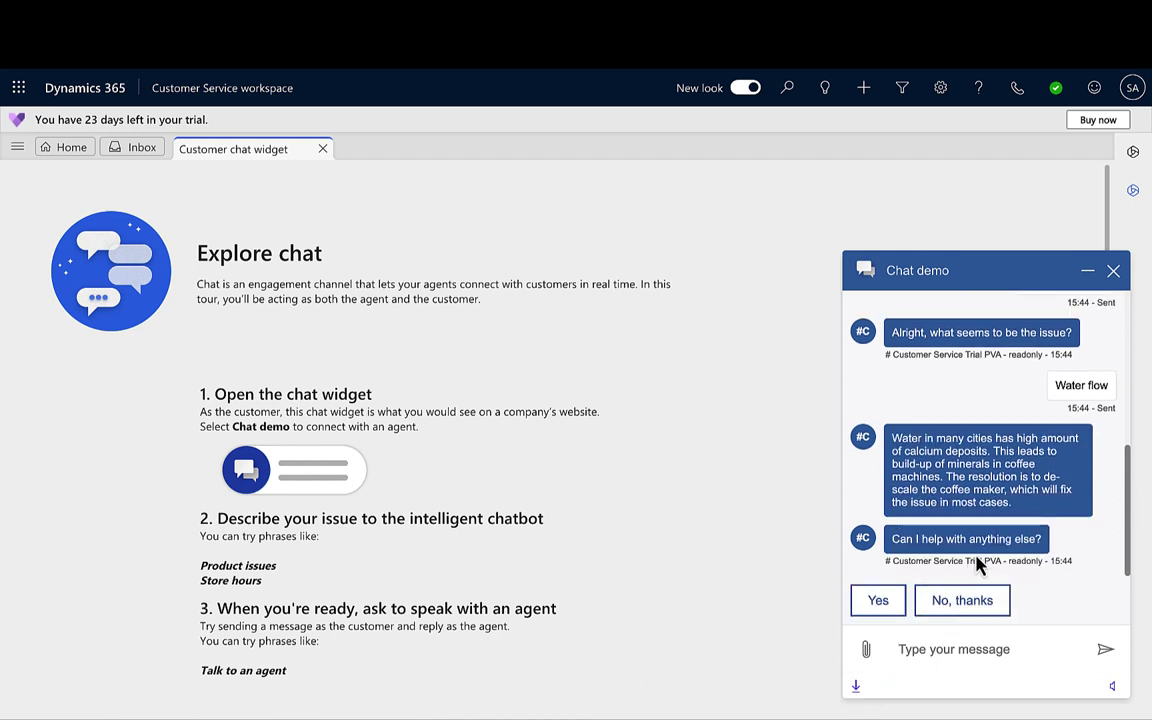
{"action": "left_click", "coordinate": [879, 600]}
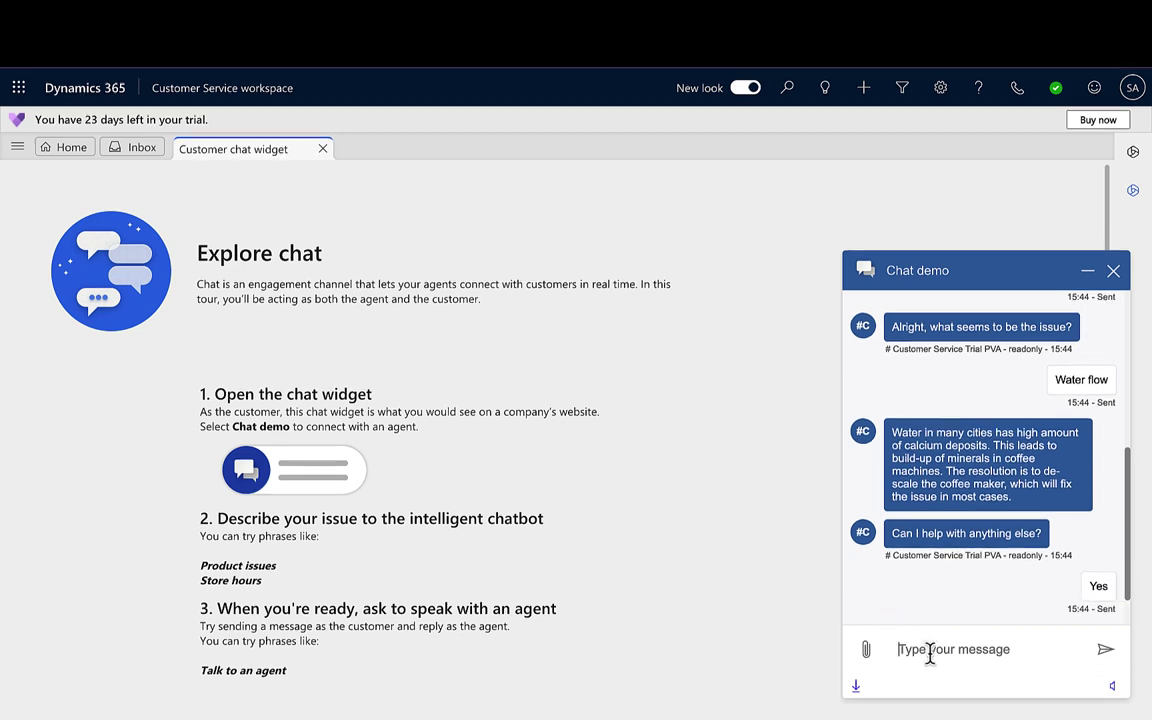
Send "Talk to an agent" in the demo chat, accept the escalated chat request as the agent and dismiss the guided tip.
{"action": "type", "text": "Talk "}
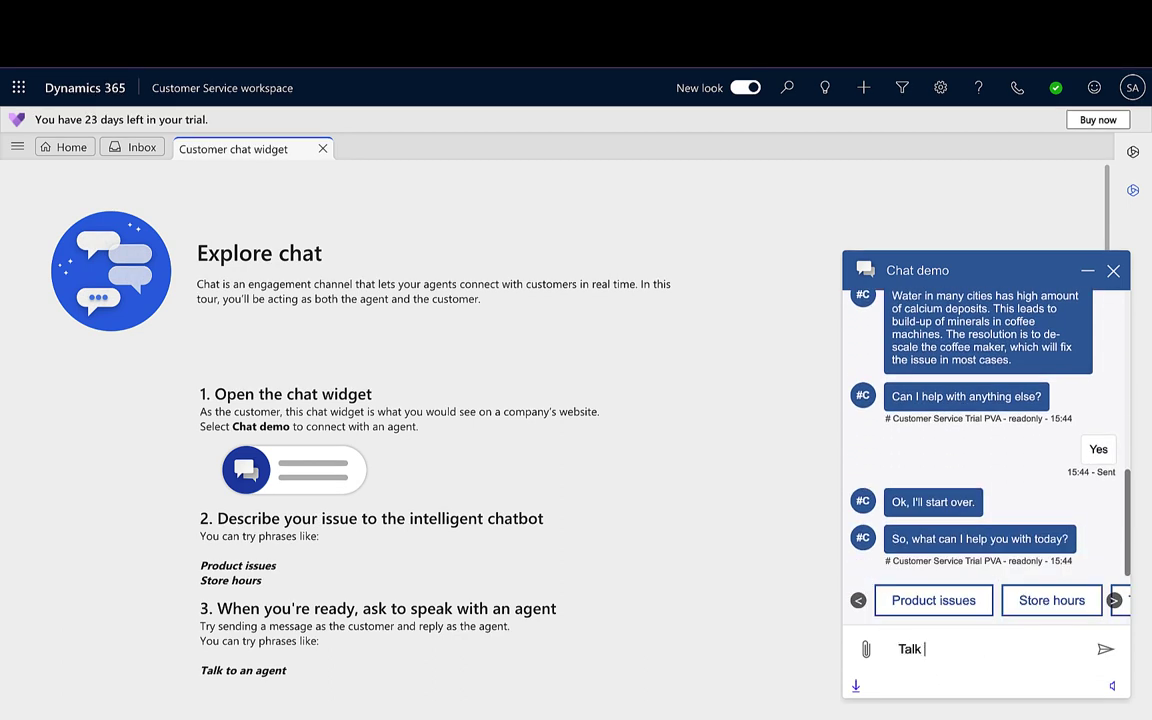
{"action": "type", "text": "to an agent"}
{"action": "key", "text": "Return"}
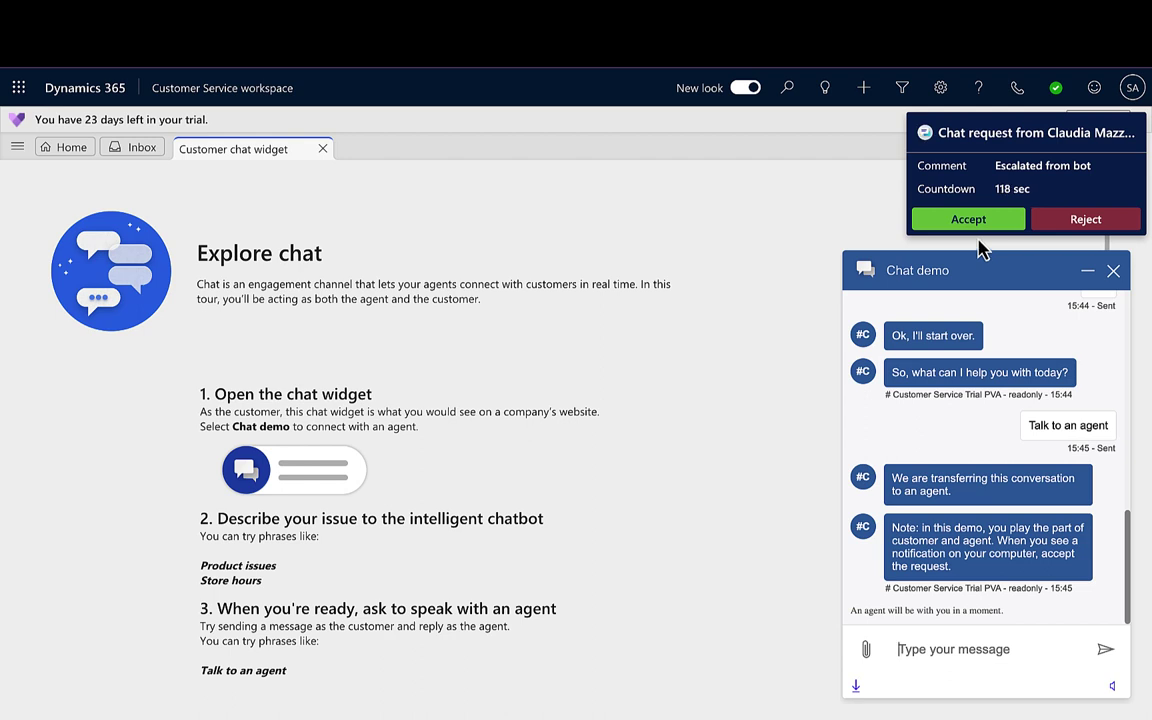
{"action": "left_click", "coordinate": [974, 226]}
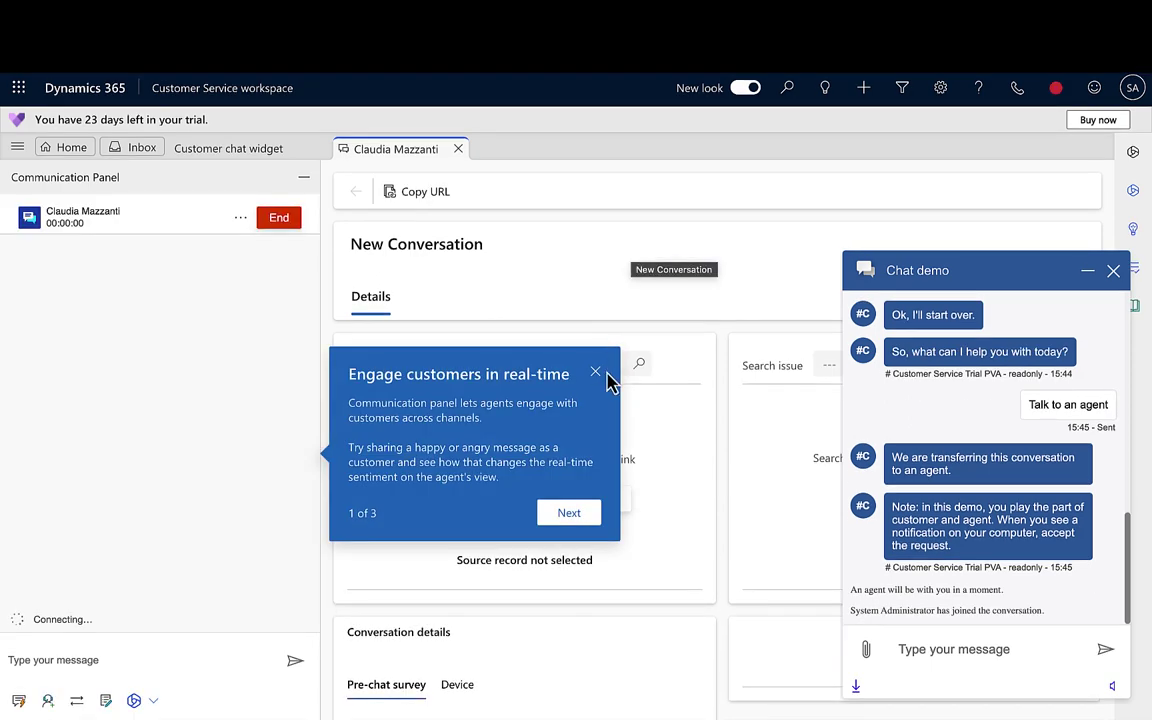
{"action": "left_click", "coordinate": [595, 371]}
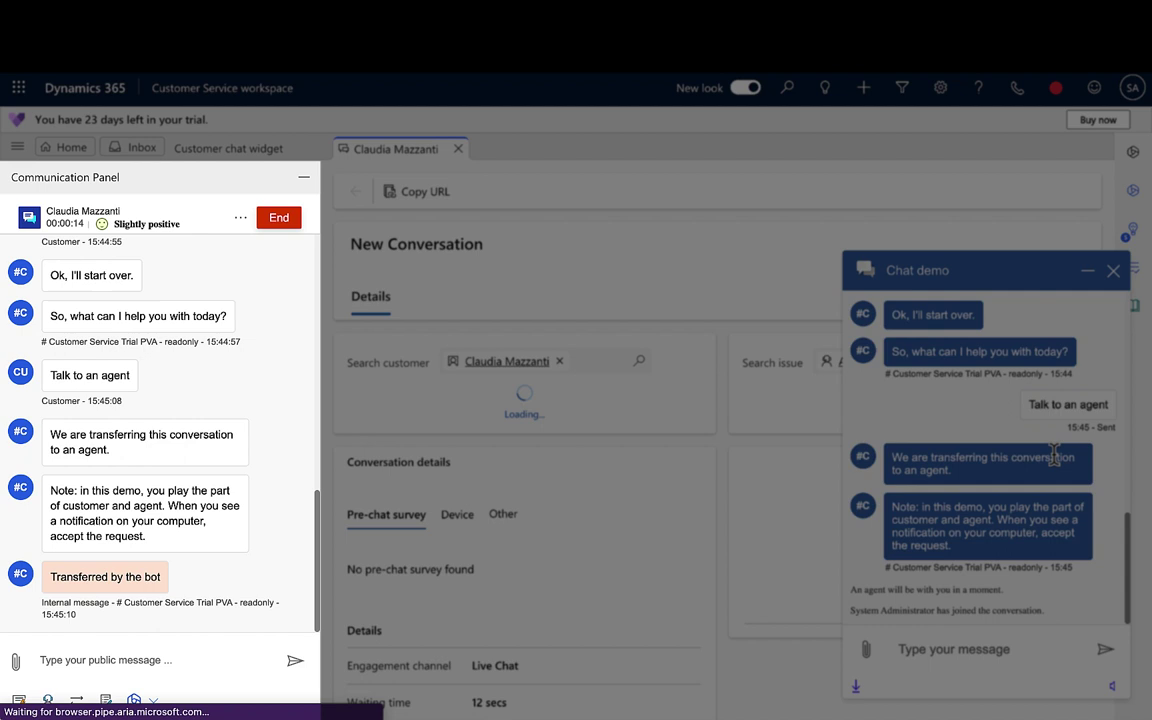
Have Copilot summarize the transferred conversation and suggest a response for the customer.
{"action": "left_click", "coordinate": [155, 703]}
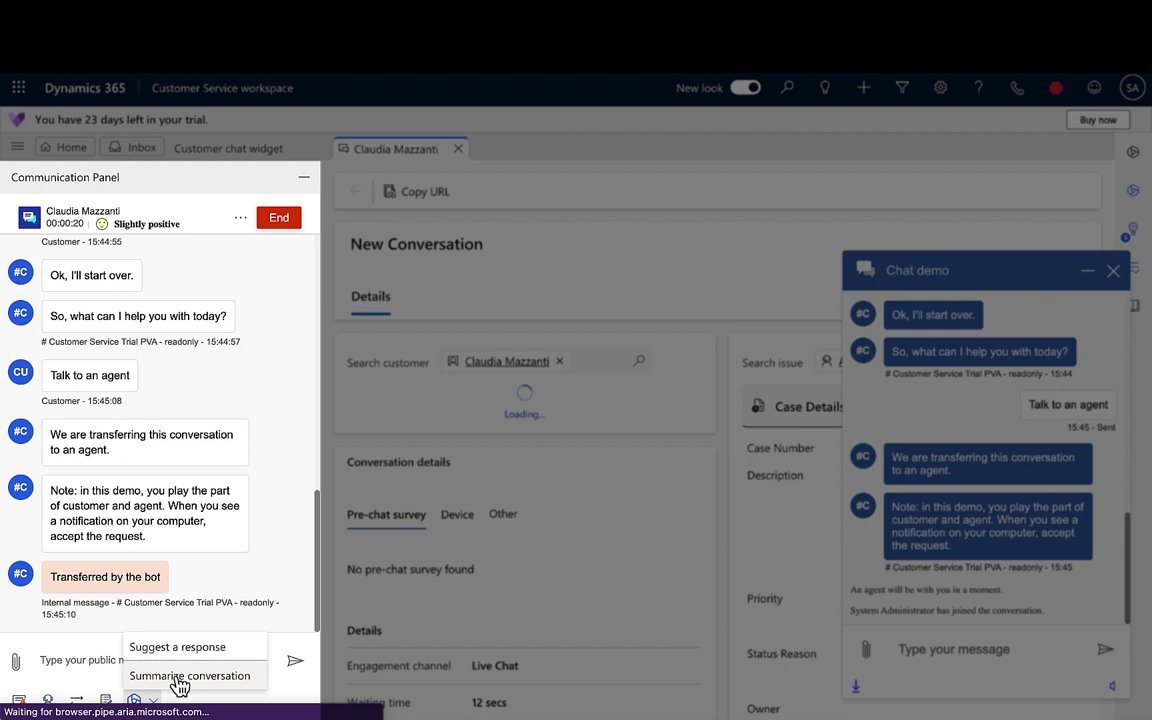
{"action": "left_click", "coordinate": [194, 678]}
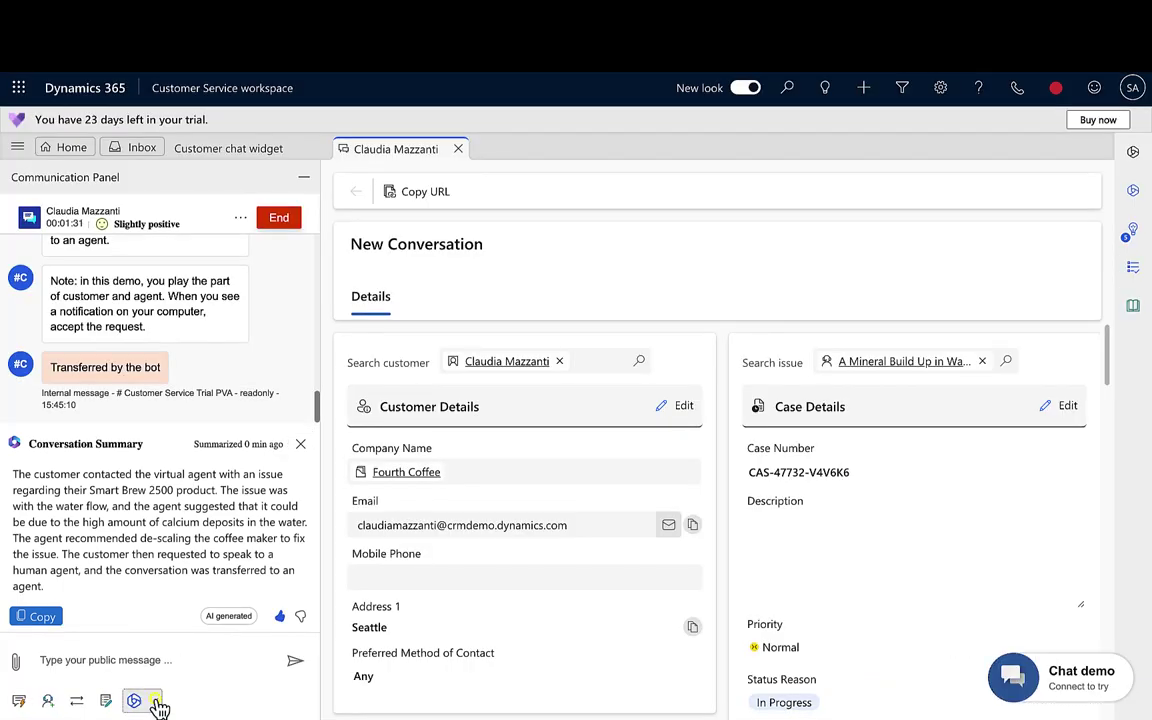
{"action": "left_click", "coordinate": [156, 703]}
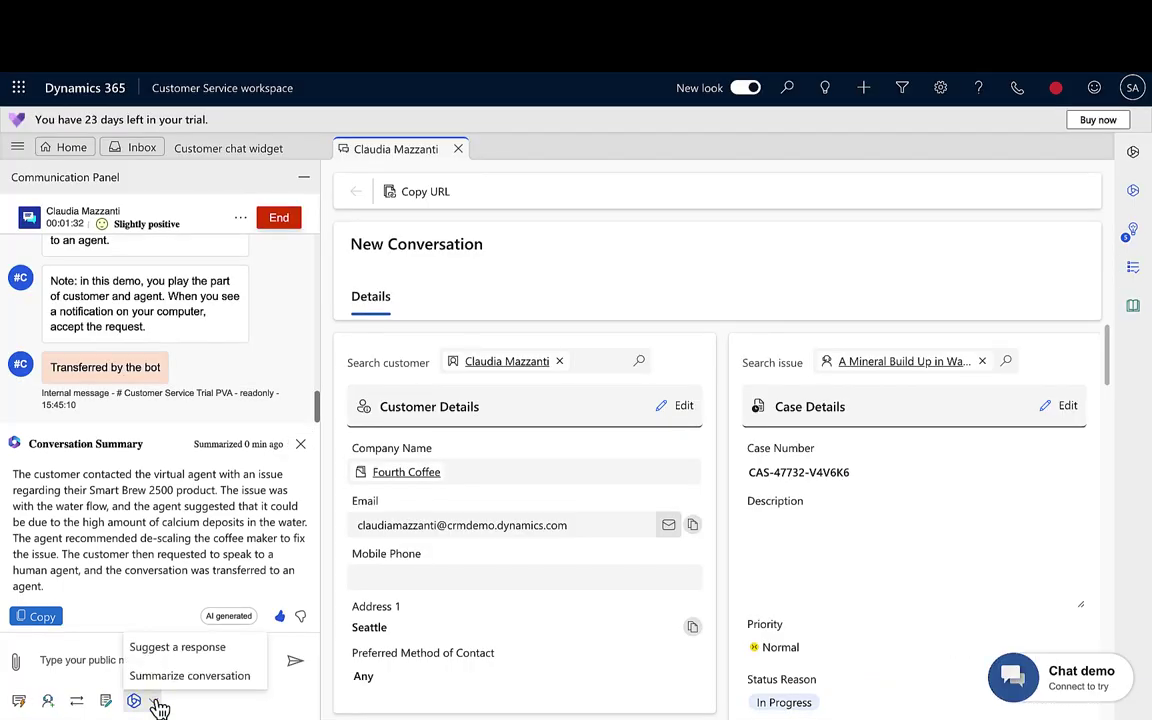
{"action": "left_click", "coordinate": [182, 650]}
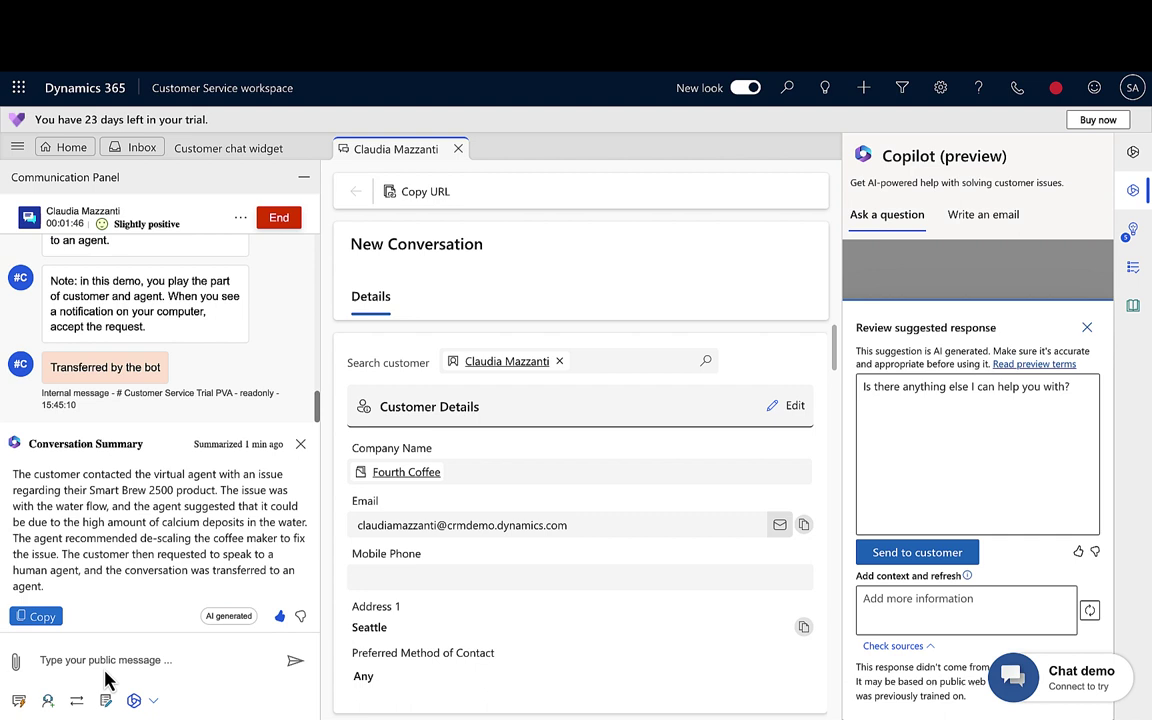
Send the customer the public message "What is your issue?" as the agent.
{"action": "left_click", "coordinate": [104, 660]}
{"action": "type", "text": "What is your issue?"}
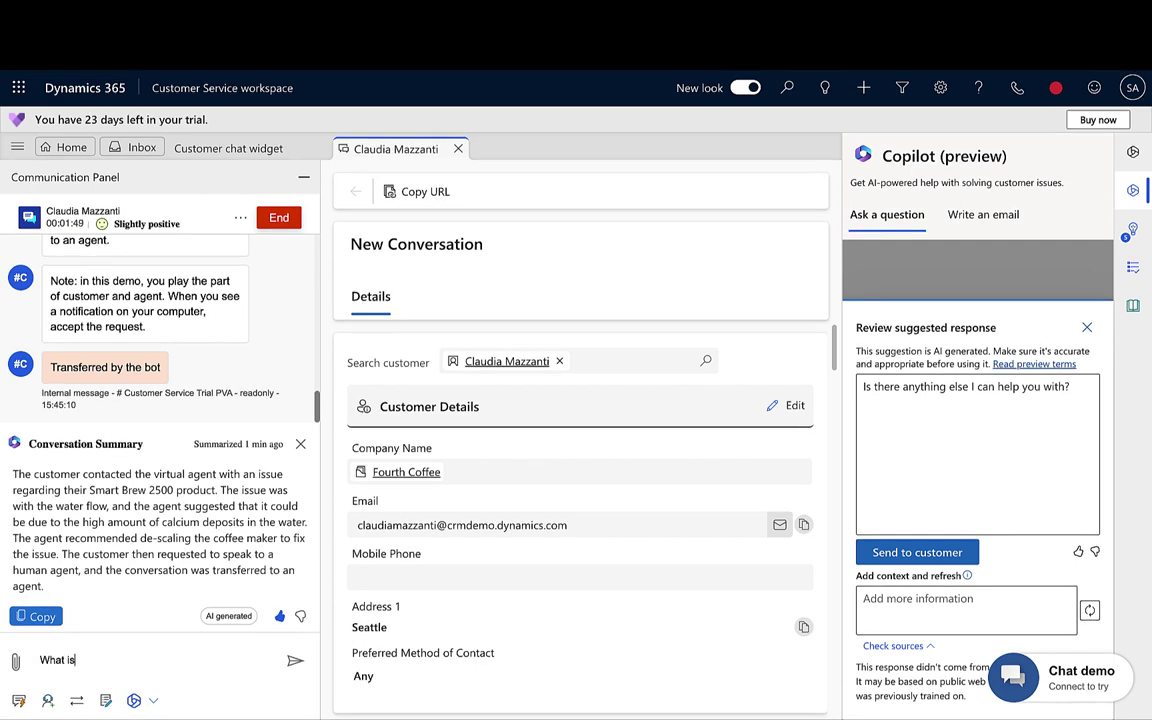
{"action": "key", "text": "Return"}
Reply from the demo chat as the customer with "I have an issue with the valve on my smart brew 2500".
{"action": "left_click", "coordinate": [1060, 674]}
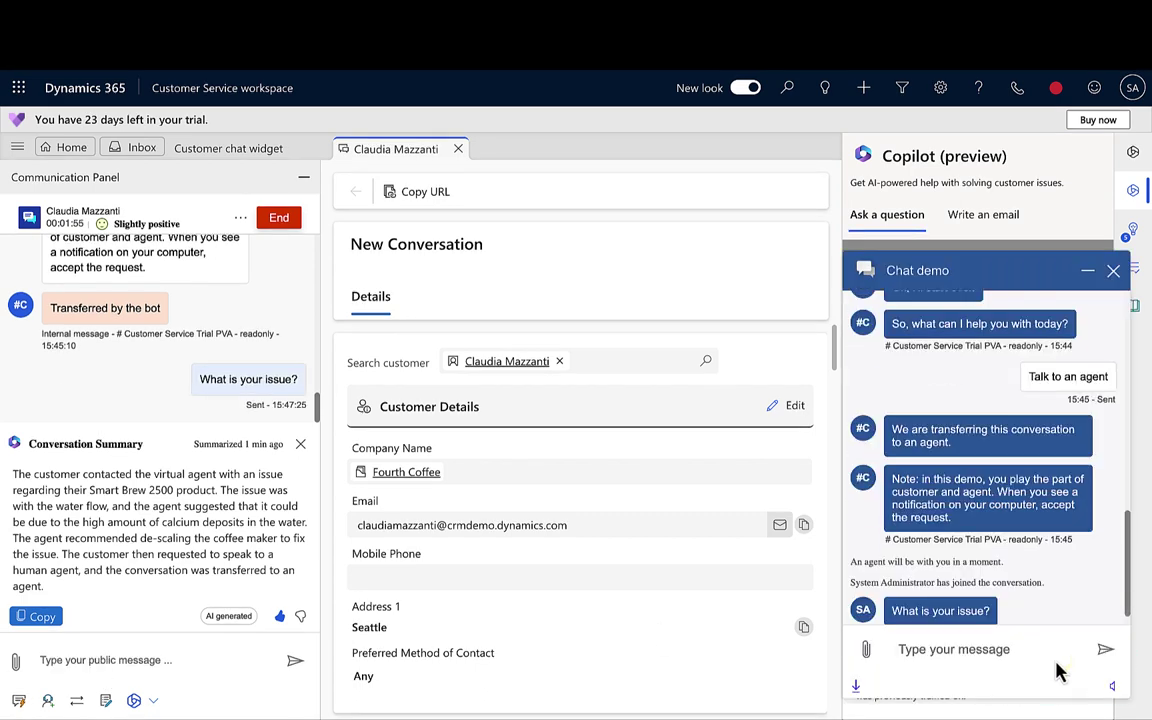
{"action": "type", "text": "I have an issue wi"}
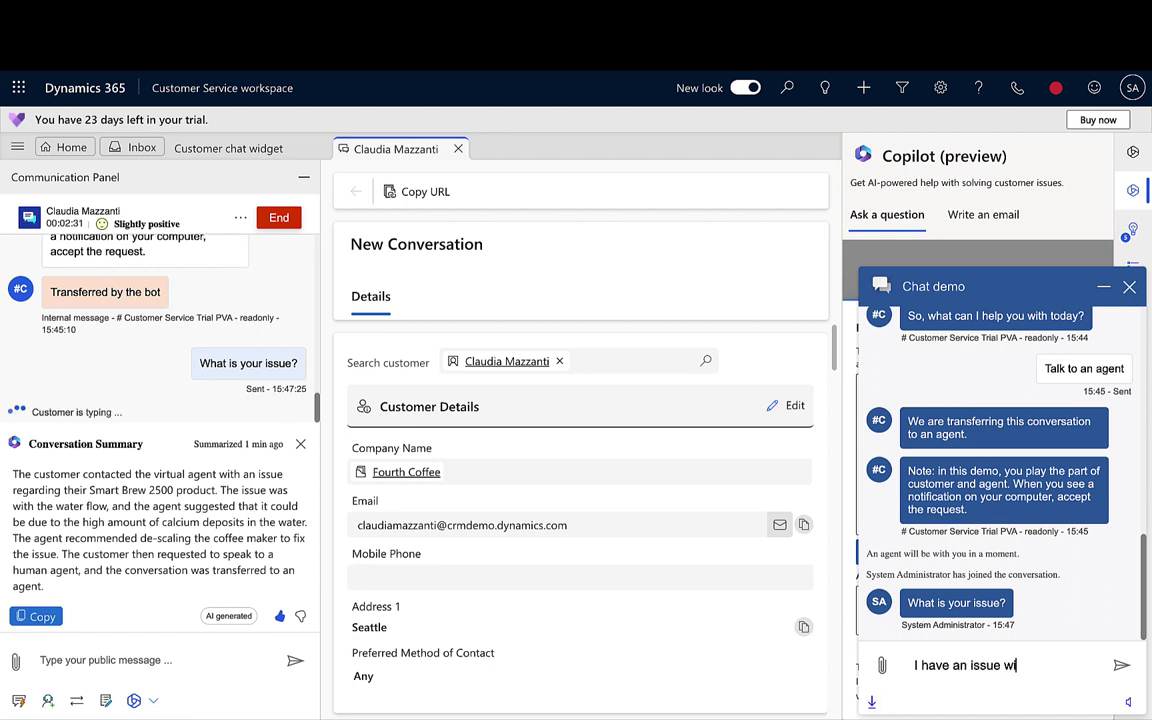
{"action": "type", "text": "th the valve on my smart brew 2500"}
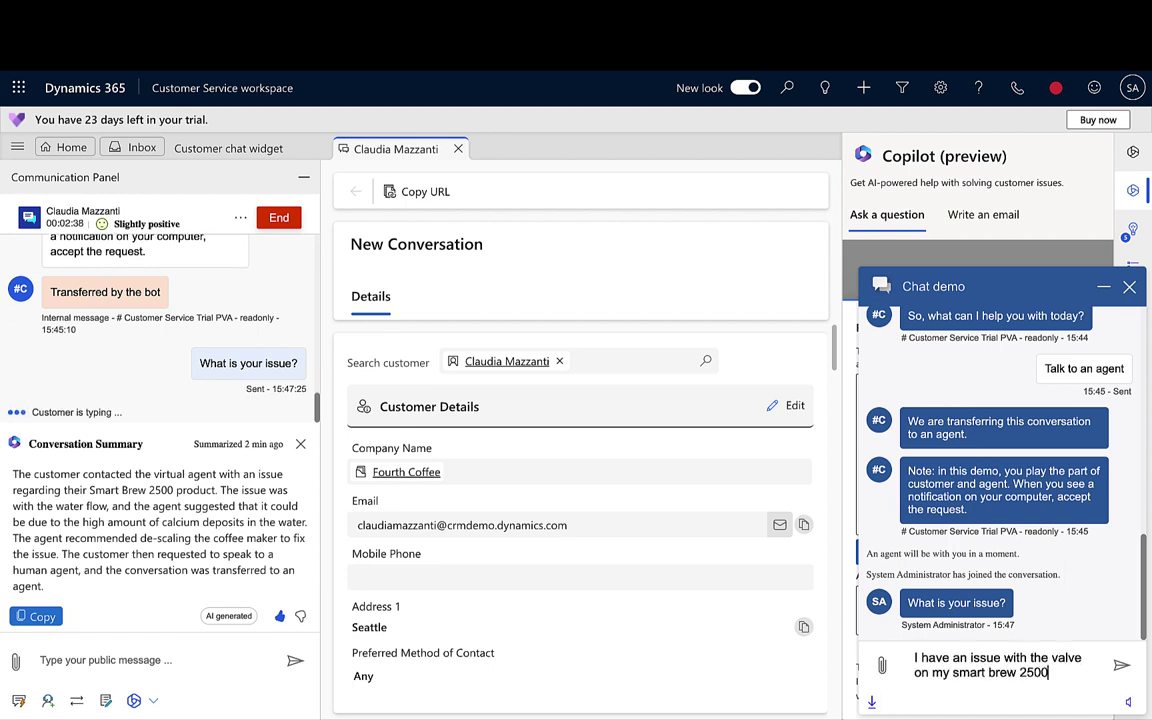
{"action": "key", "text": "Return"}
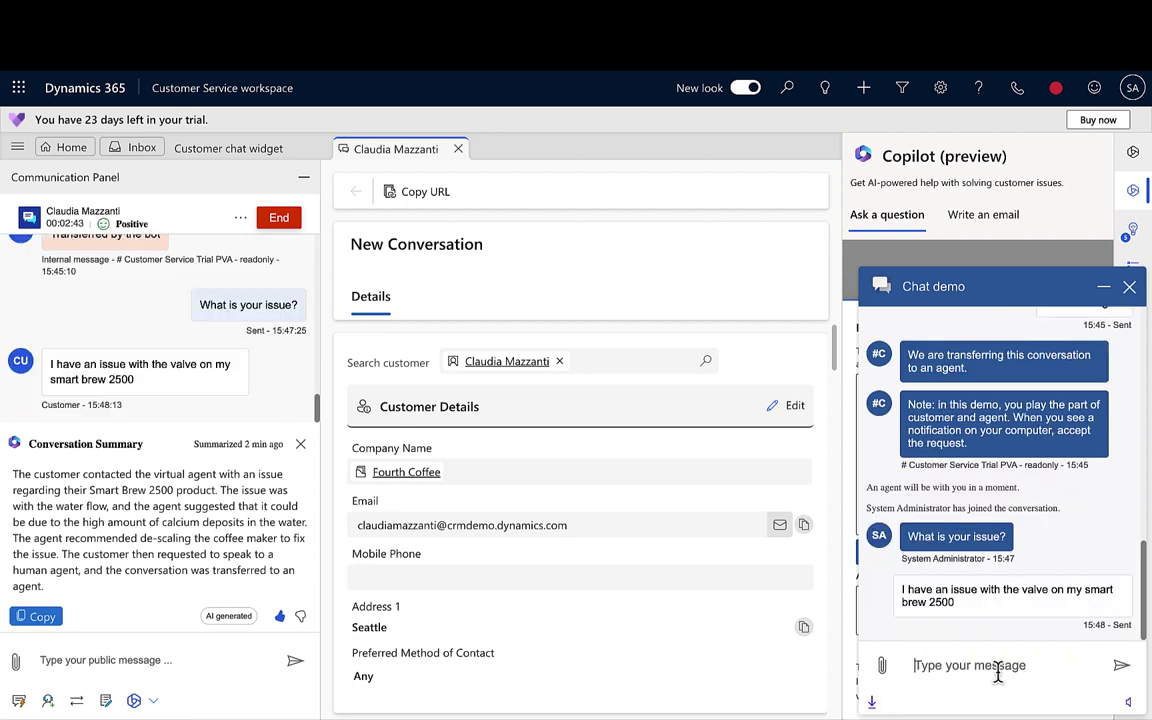
Have Copilot suggest a response to the valve issue, minimize the demo chat and send the suggestion to the customer.
{"action": "left_click", "coordinate": [153, 699]}
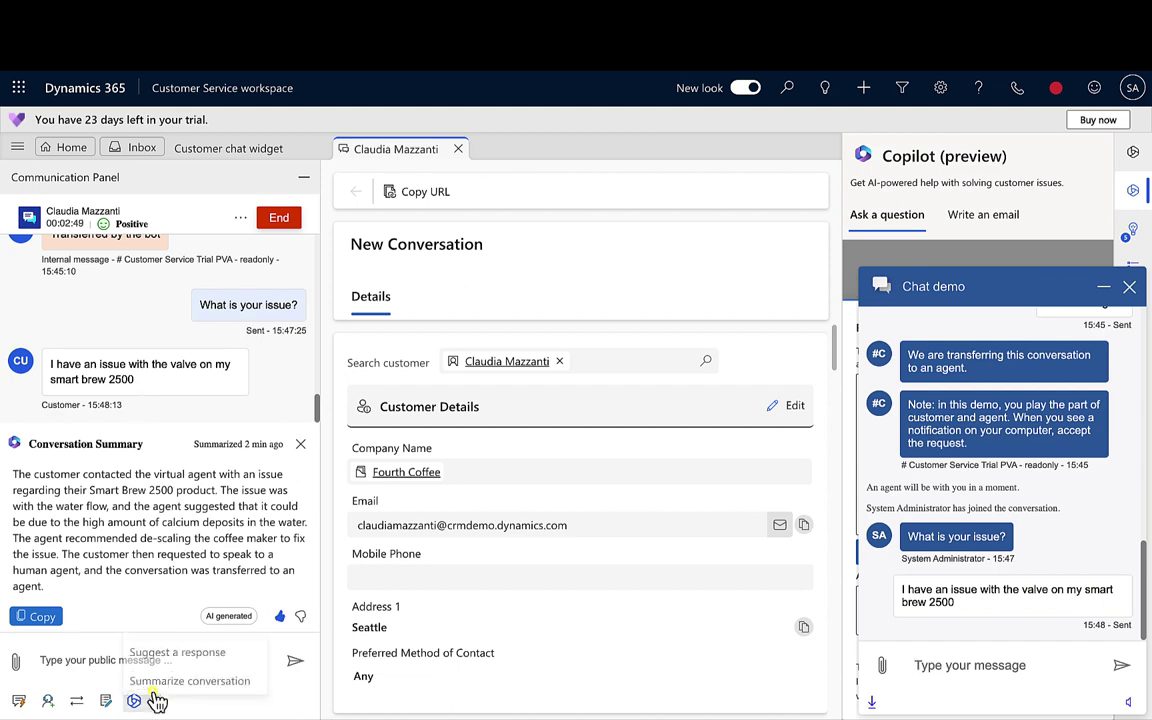
{"action": "left_click", "coordinate": [172, 656]}
{"action": "left_click", "coordinate": [1104, 287]}
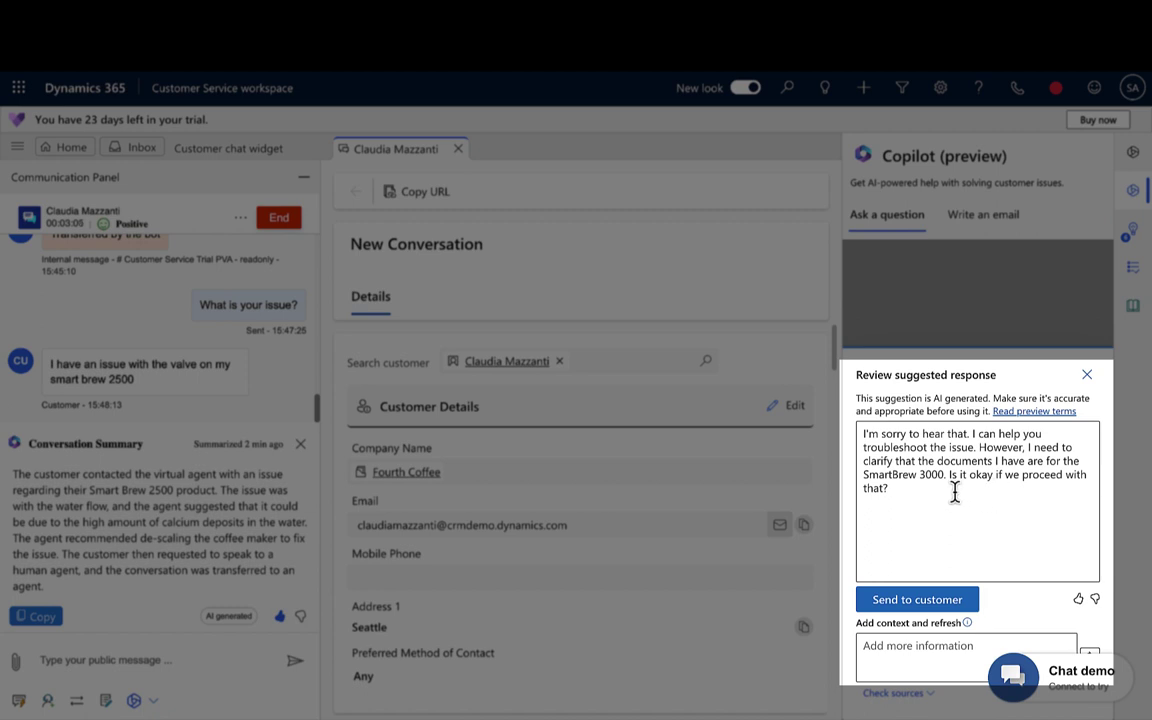
{"action": "left_click", "coordinate": [922, 604]}
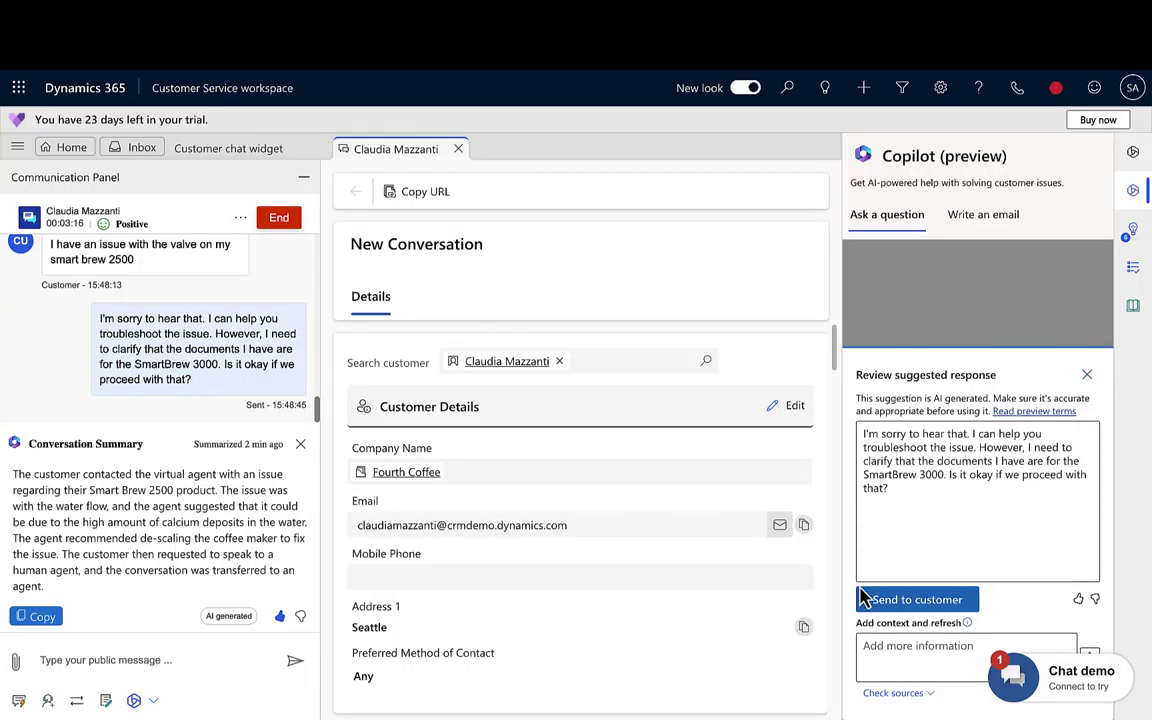
Reply "Yes that's fine" from the demo chat as the customer, and minimize the chat widget.
{"action": "left_click", "coordinate": [1010, 678]}
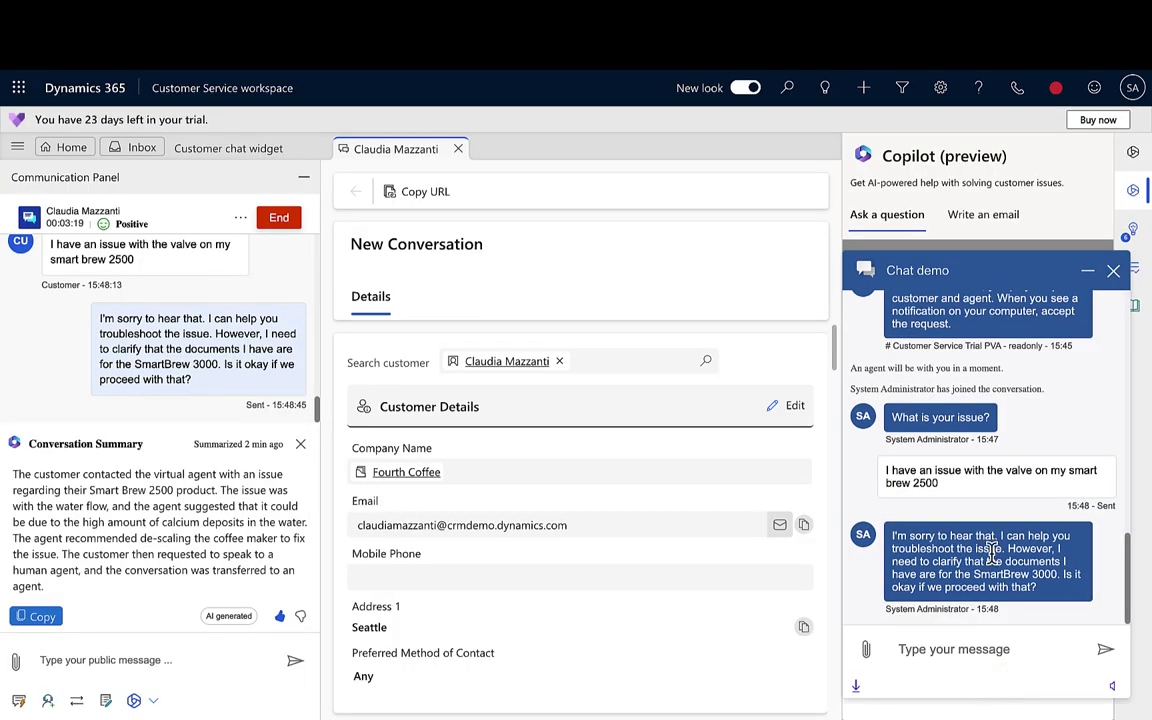
{"action": "left_click", "coordinate": [913, 649]}
{"action": "type", "text": "Yes that's fine"}
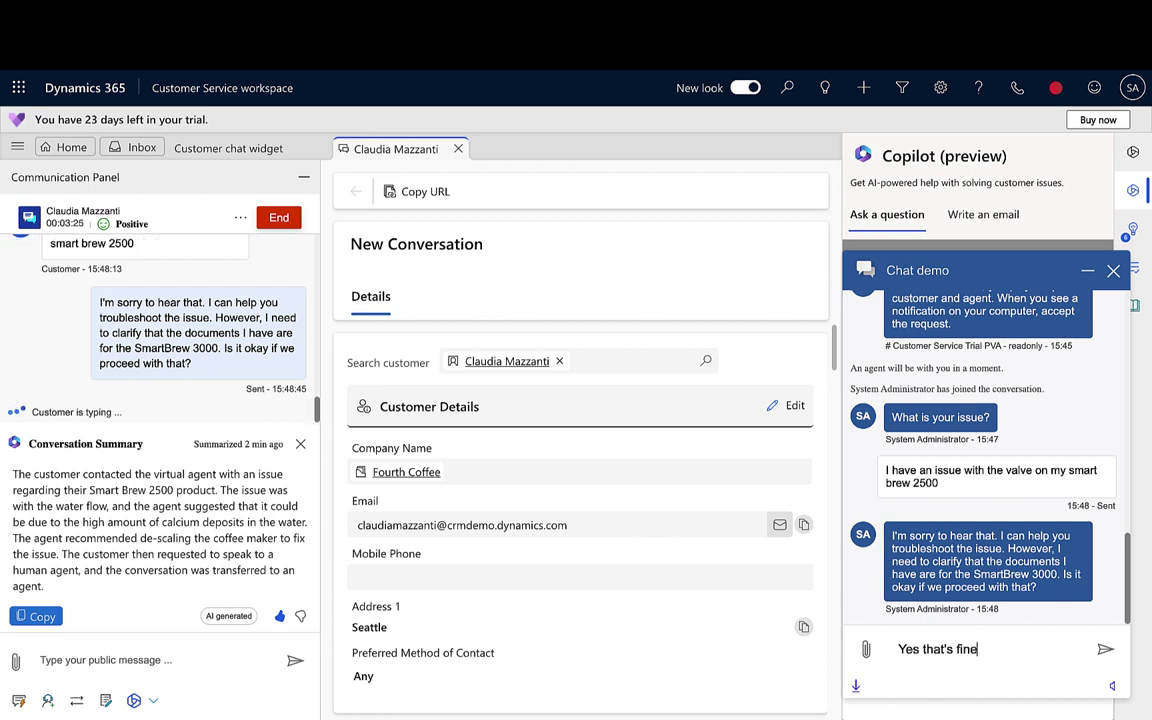
{"action": "key", "text": "Return"}
{"action": "left_click", "coordinate": [1090, 278]}
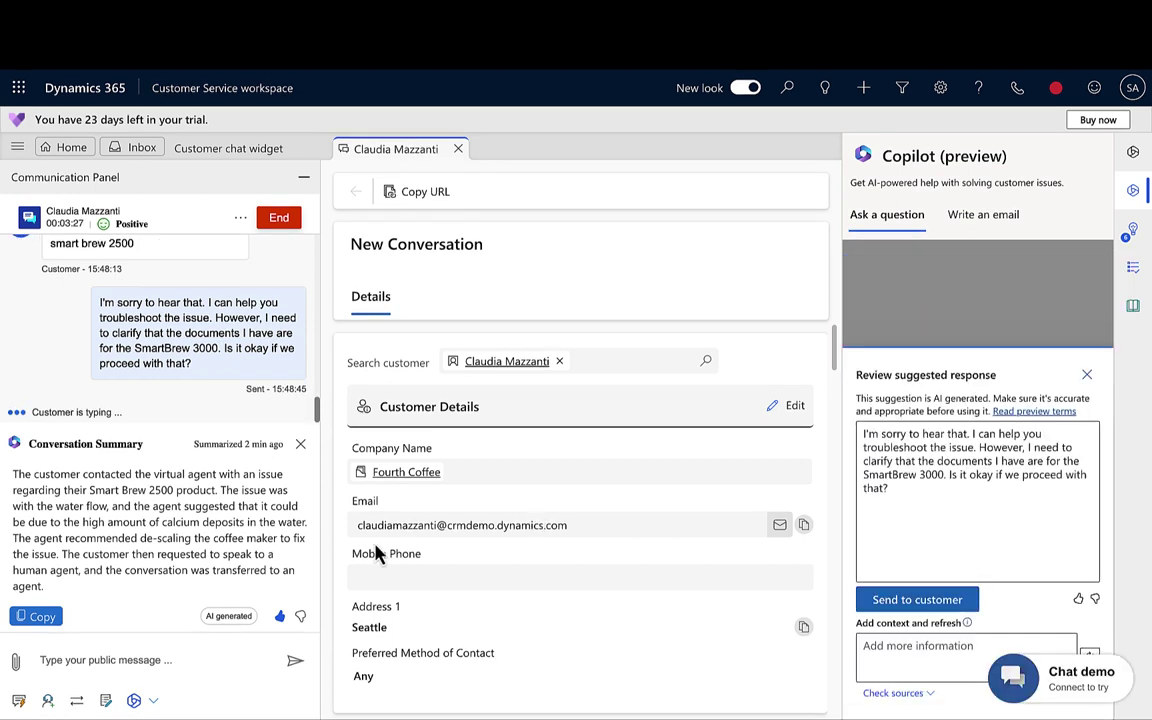
Have Copilot suggest another response, review its troubleshooting steps, send it to the customer and rate it with a thumbs up.
{"action": "left_click", "coordinate": [136, 660]}
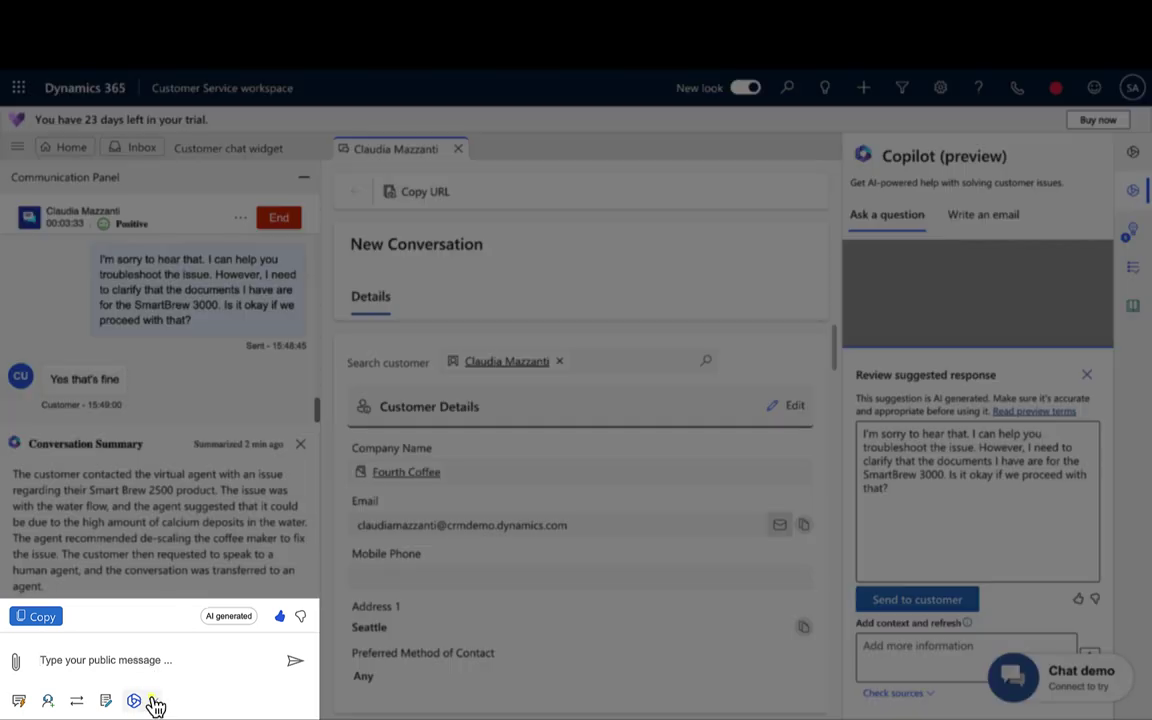
{"action": "left_click", "coordinate": [153, 701]}
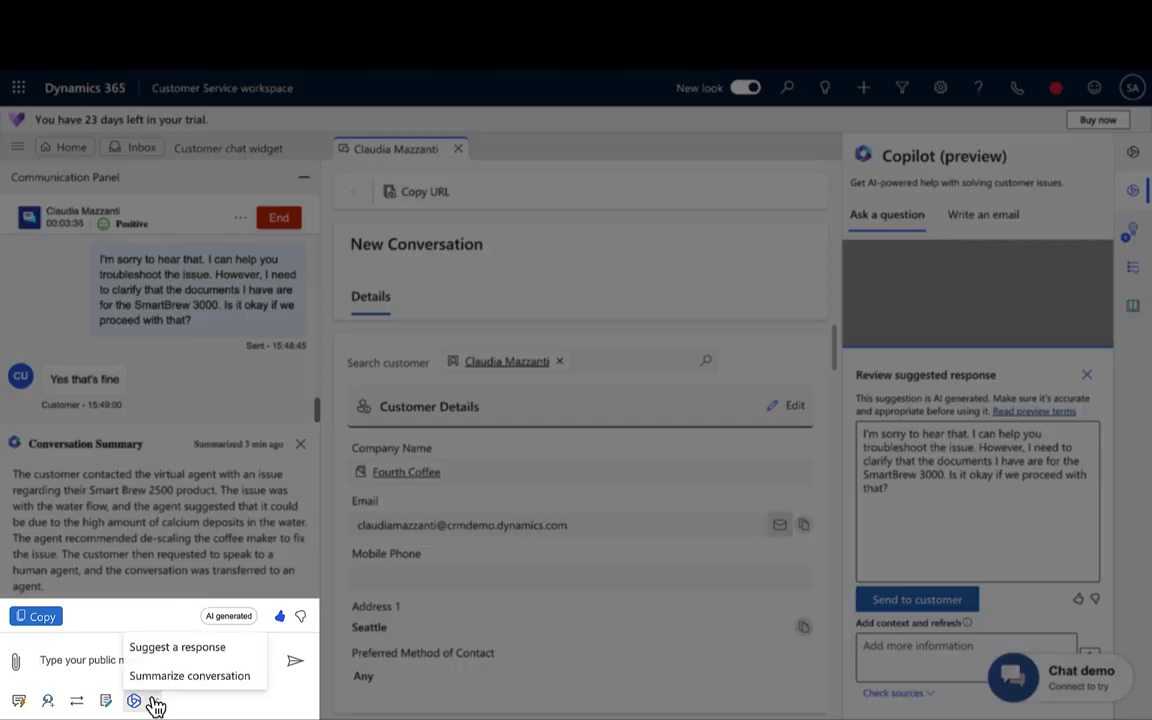
{"action": "left_click", "coordinate": [176, 647]}
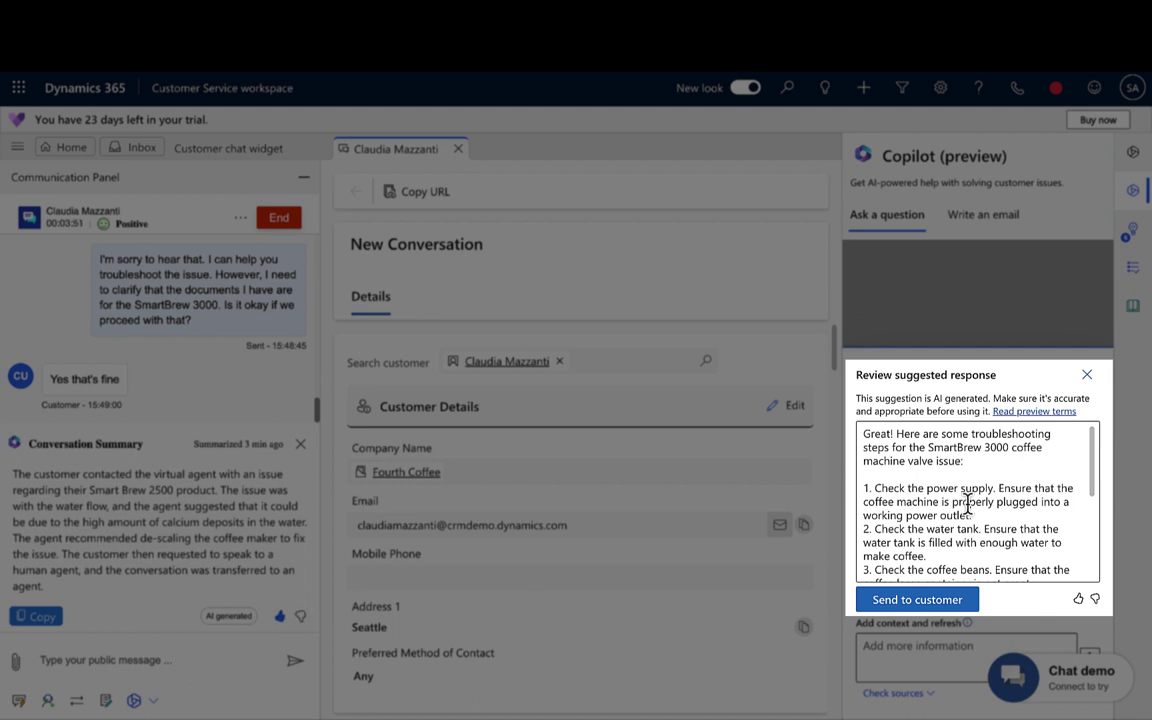
{"action": "scroll", "coordinate": [966, 507], "scroll_direction": "down", "scroll_amount": 3}
{"action": "scroll", "coordinate": [966, 502], "scroll_direction": "down", "scroll_amount": 2}
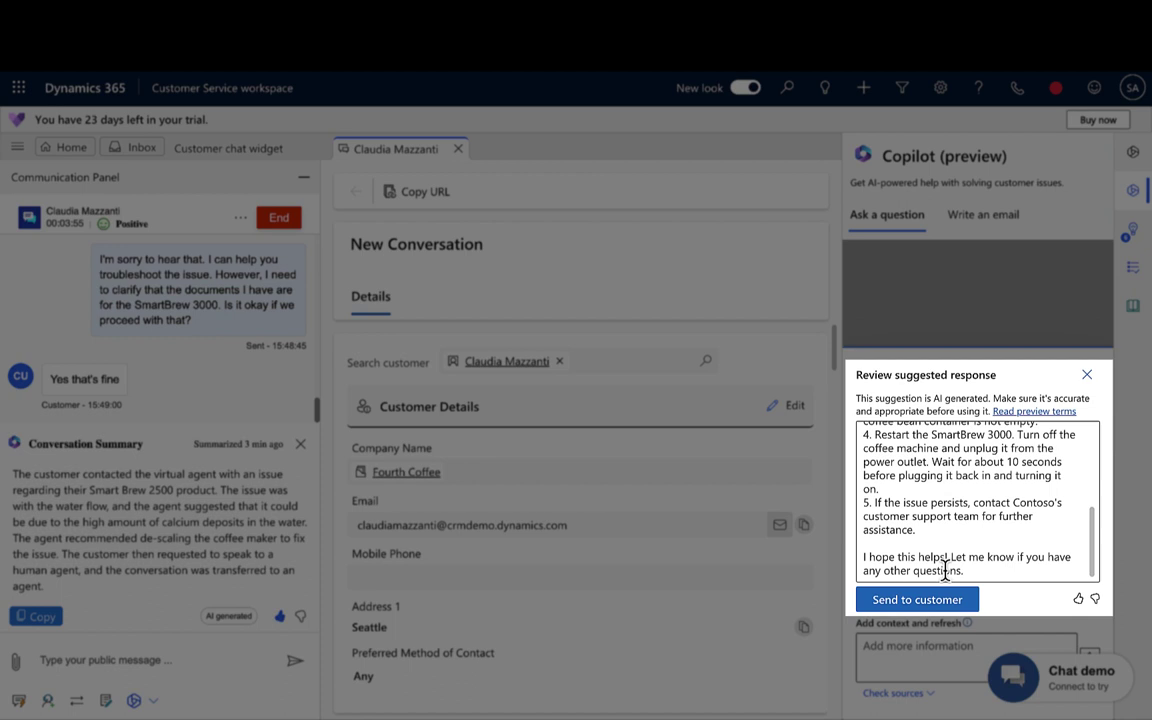
{"action": "left_click", "coordinate": [928, 603]}
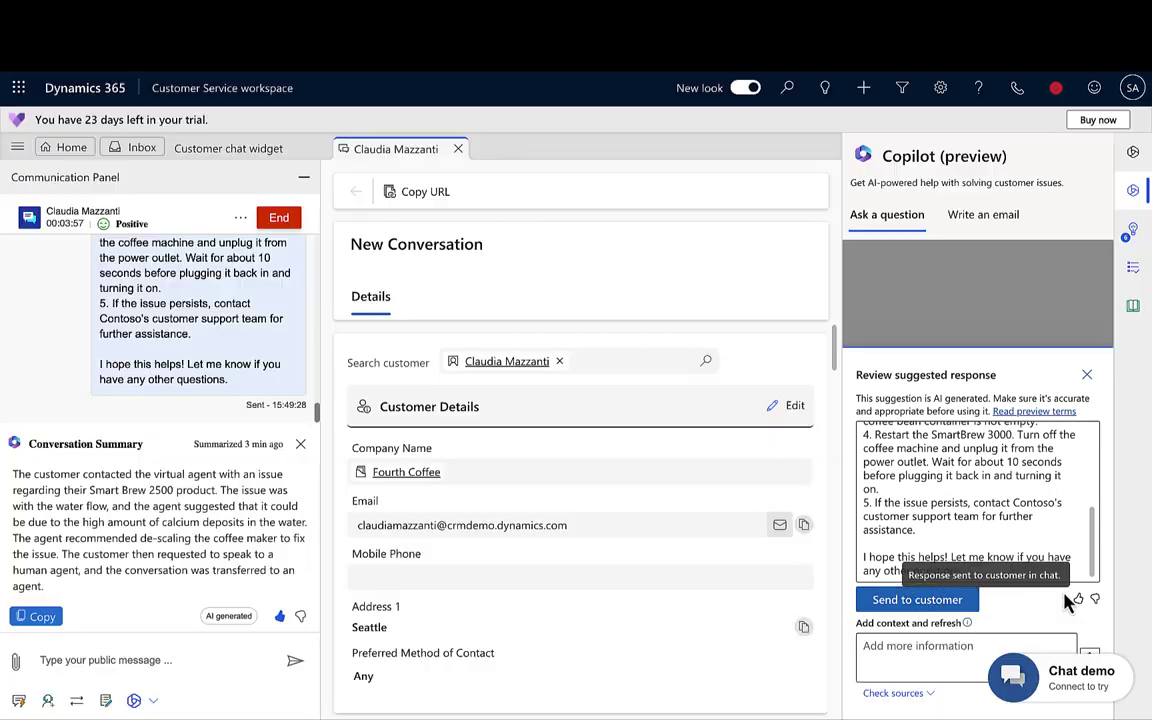
{"action": "left_click", "coordinate": [1079, 600]}
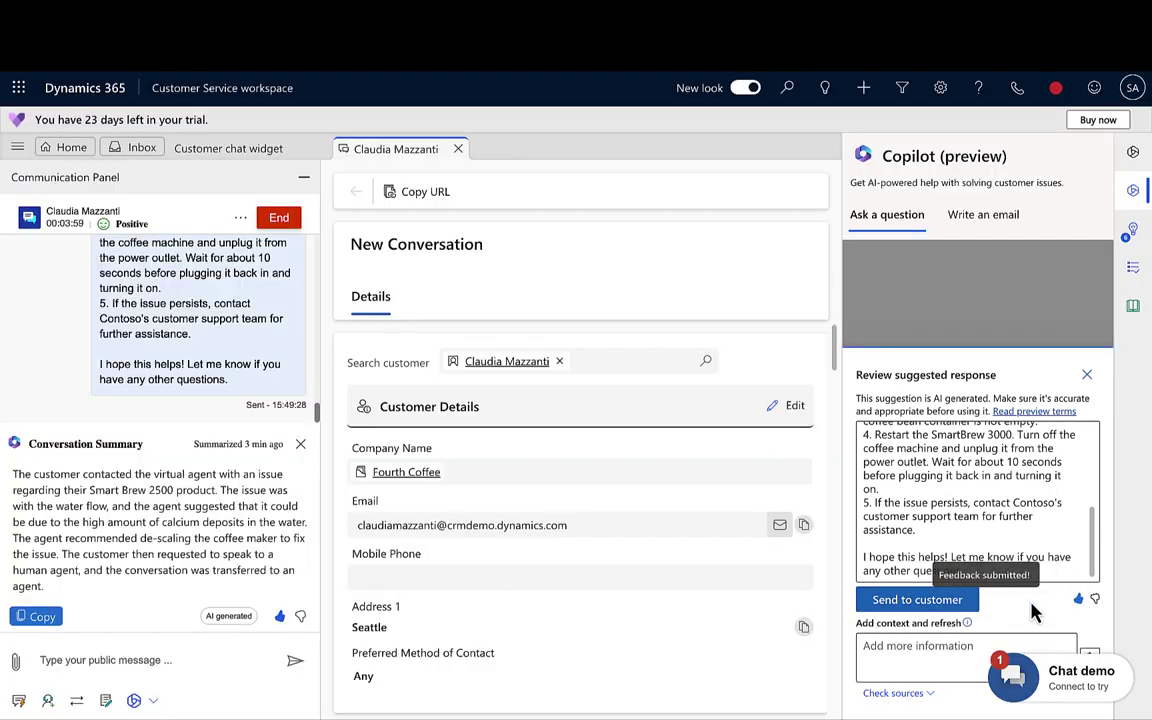
Reopen the demo chat and reply as the customer with "I am not happy with this response".
{"action": "left_click", "coordinate": [1062, 674]}
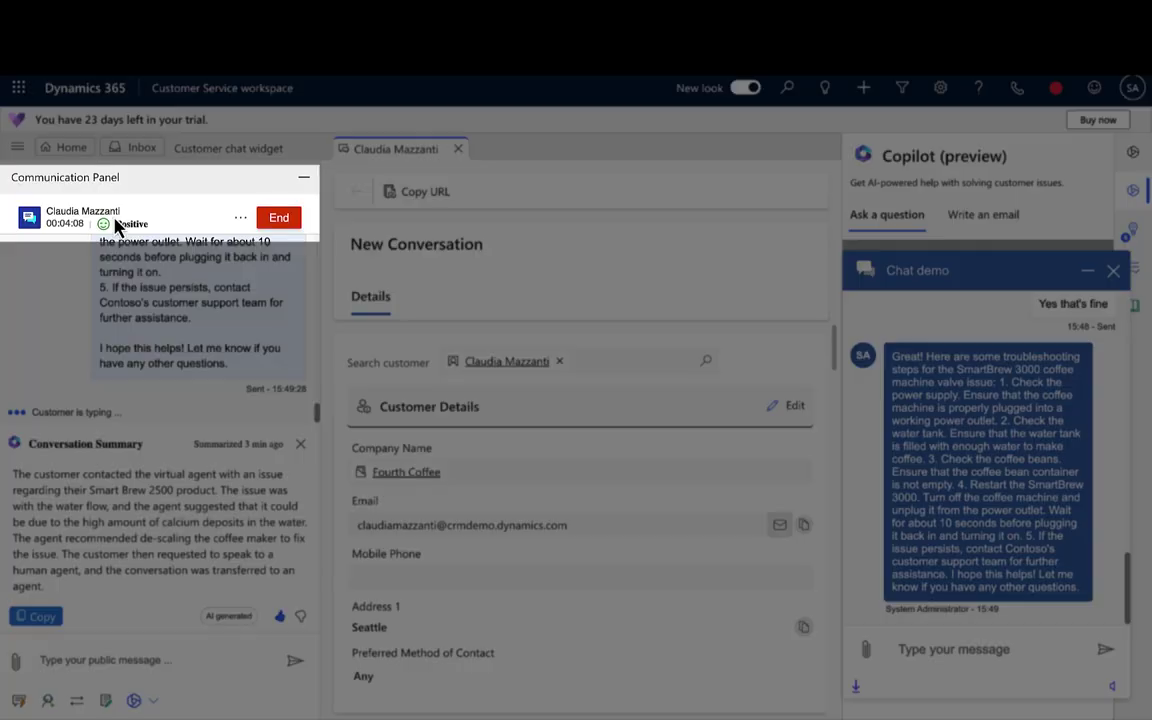
{"action": "scroll", "coordinate": [128, 238], "scroll_direction": "up", "scroll_amount": 1}
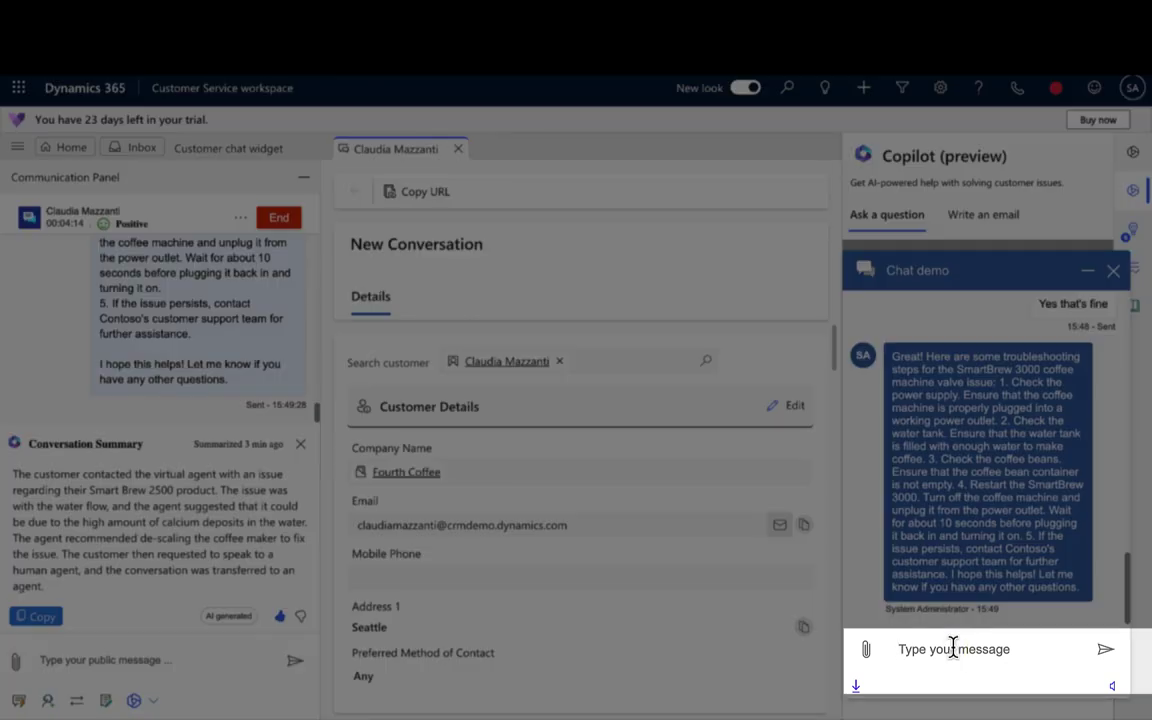
{"action": "left_click", "coordinate": [938, 648]}
{"action": "type", "text": "I"}
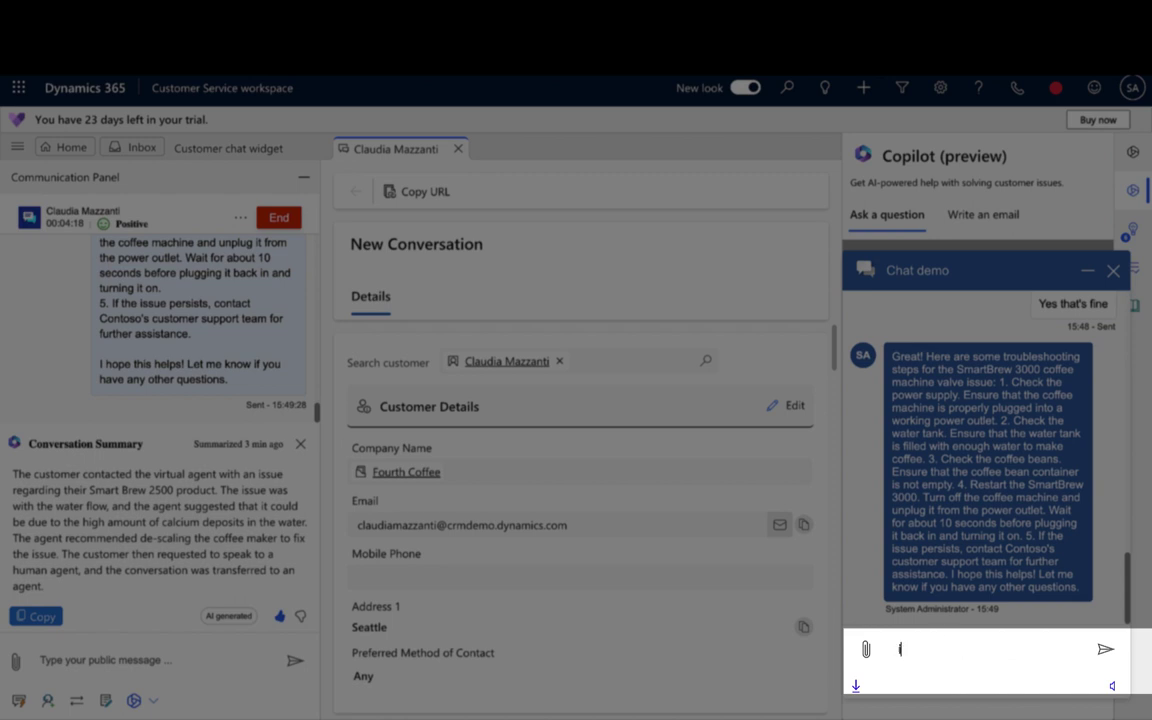
{"action": "type", "text": " am not happy"}
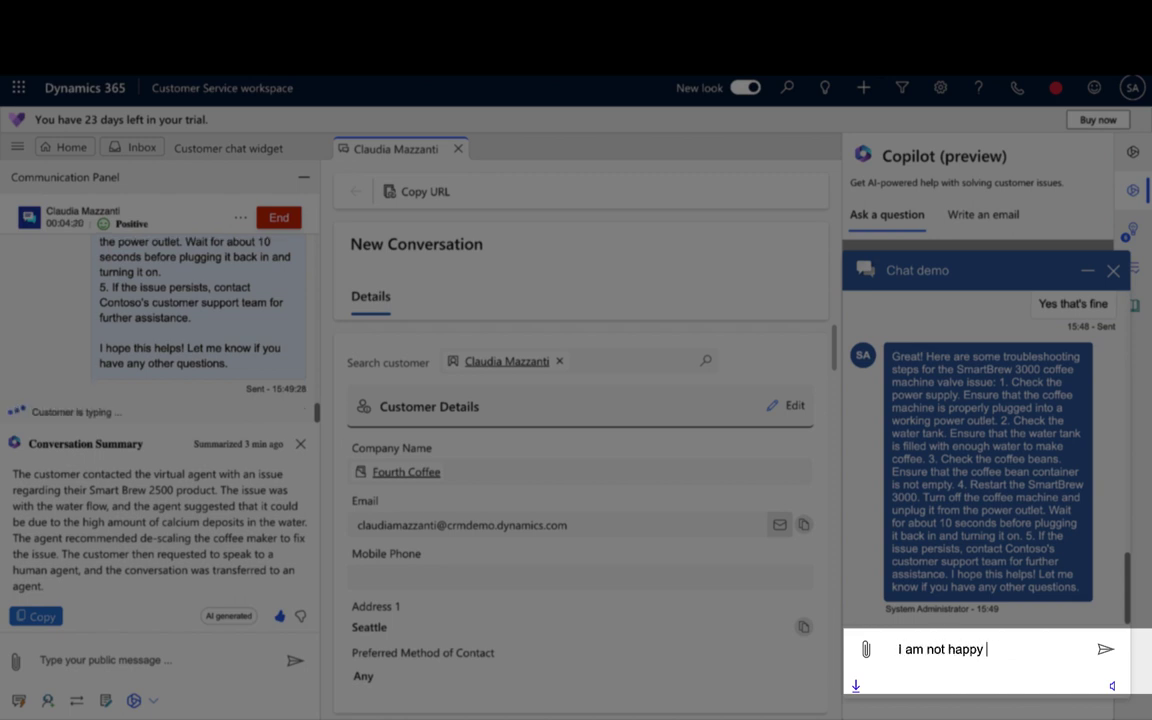
{"action": "type", "text": "with this response"}
{"action": "key", "text": "Return"}
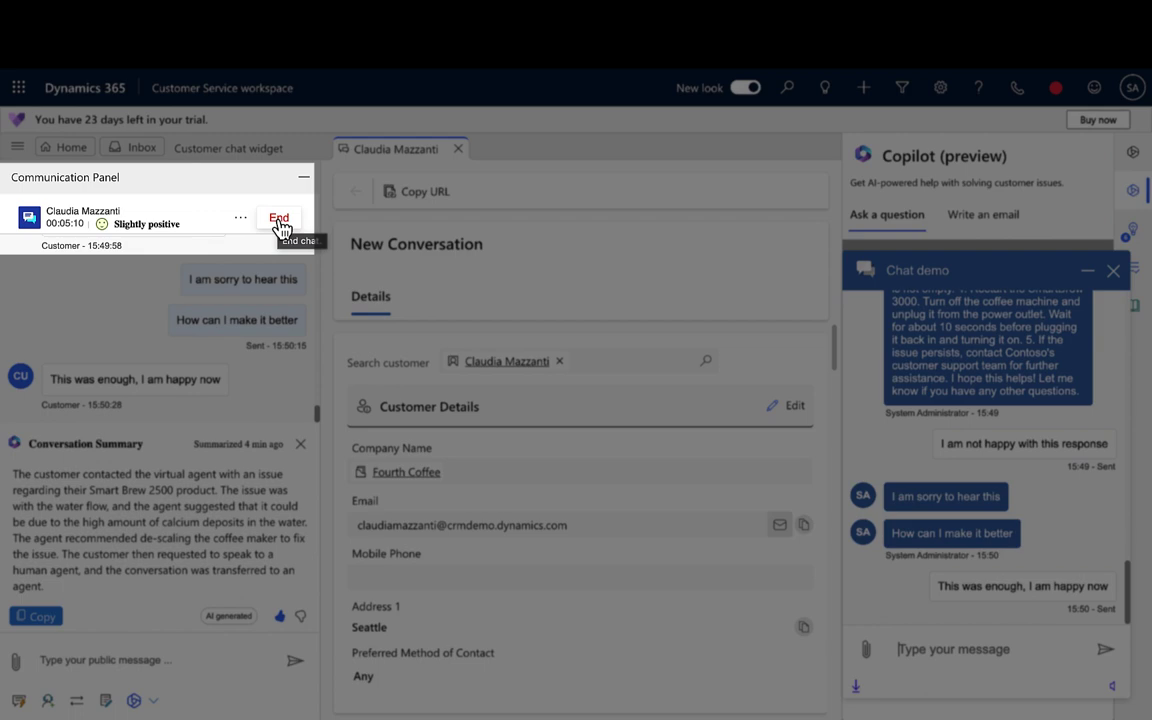
End the customer's chat conversation from the agent side and minimize the demo chat widget.
{"action": "left_click", "coordinate": [279, 222]}
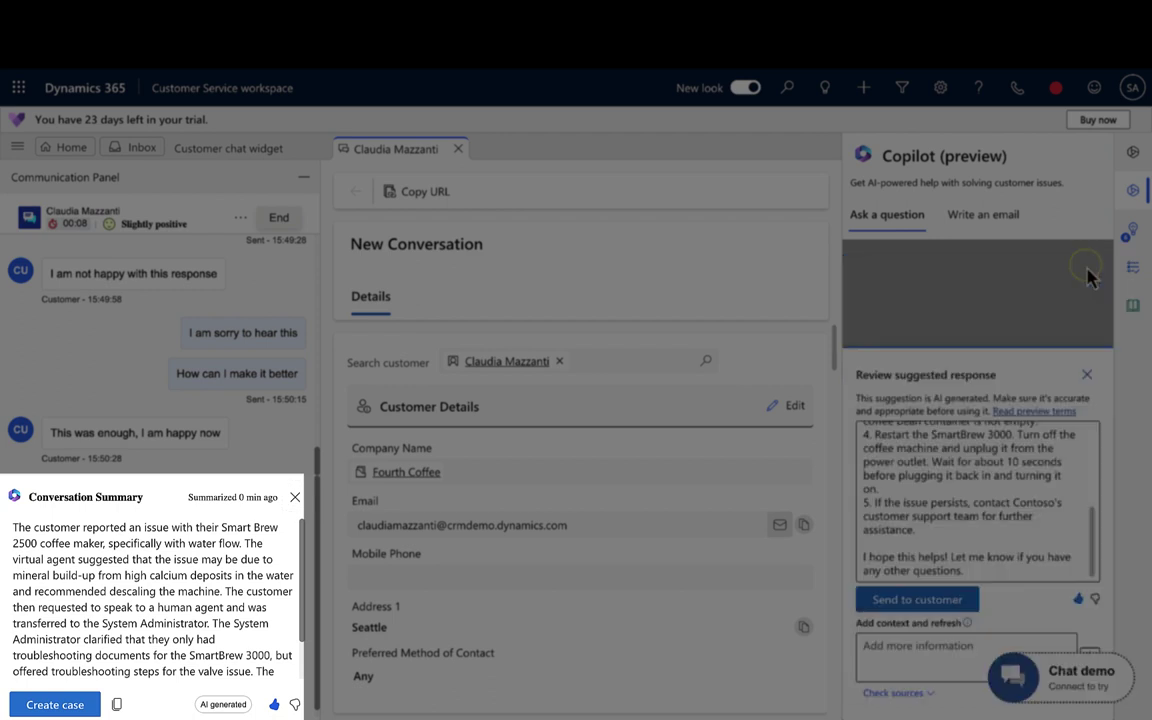
{"action": "left_click", "coordinate": [1087, 270]}
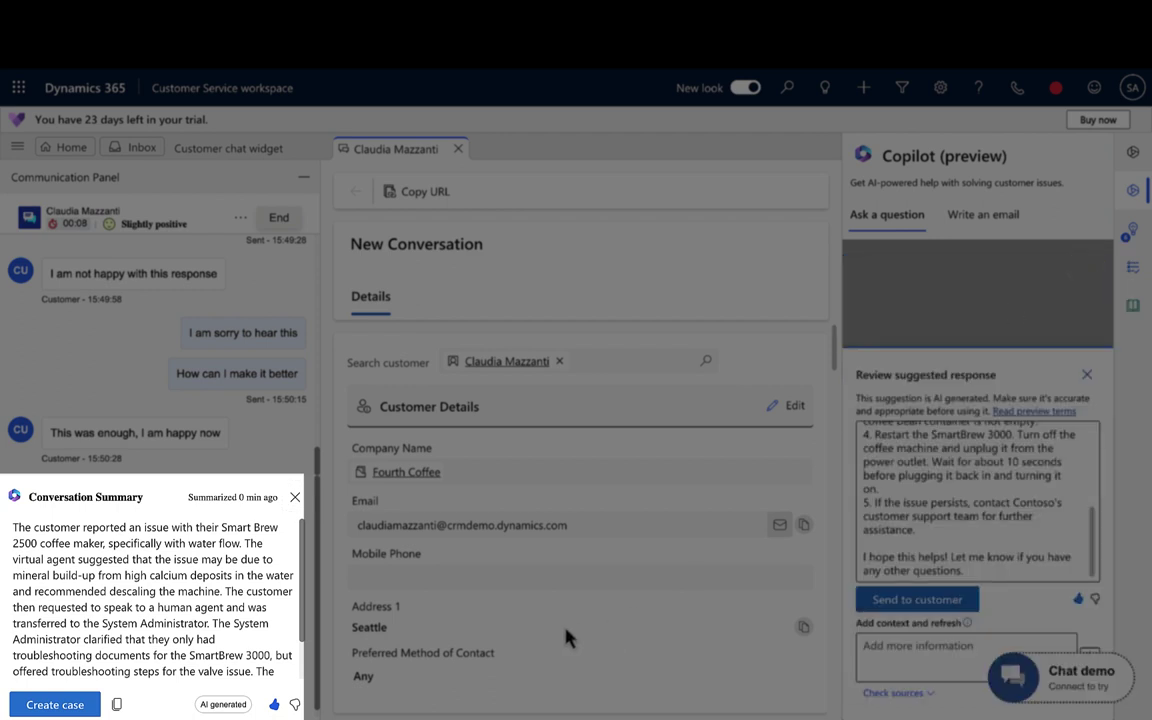
Start a new case from Copilot's conversation summary and review the prefilled customer and description in the case form.
{"action": "left_click", "coordinate": [66, 705]}
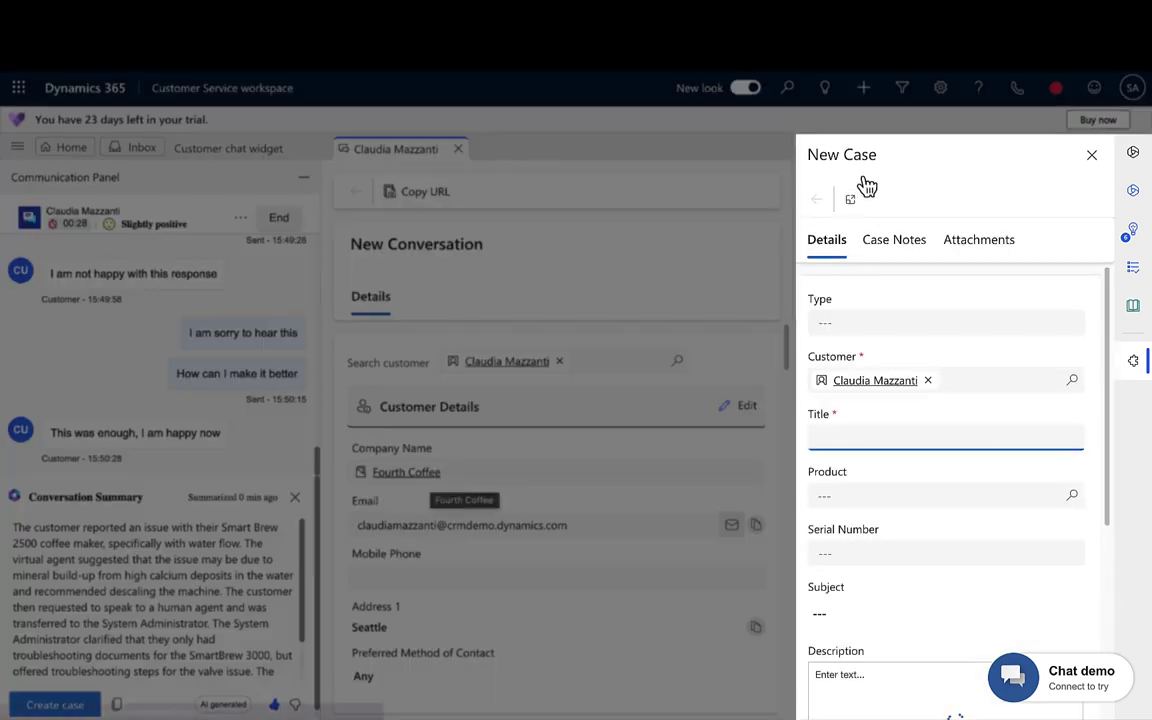
{"action": "scroll", "coordinate": [888, 350], "scroll_direction": "down", "scroll_amount": 3}
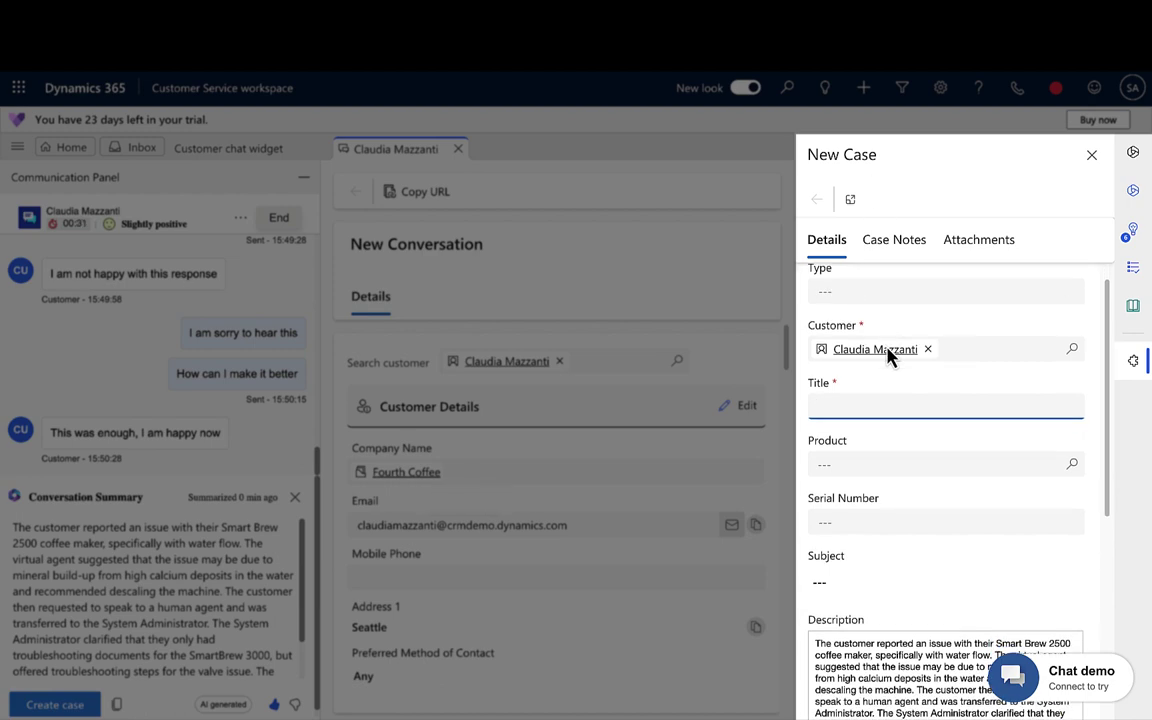
{"action": "scroll", "coordinate": [886, 350], "scroll_direction": "down", "scroll_amount": 3}
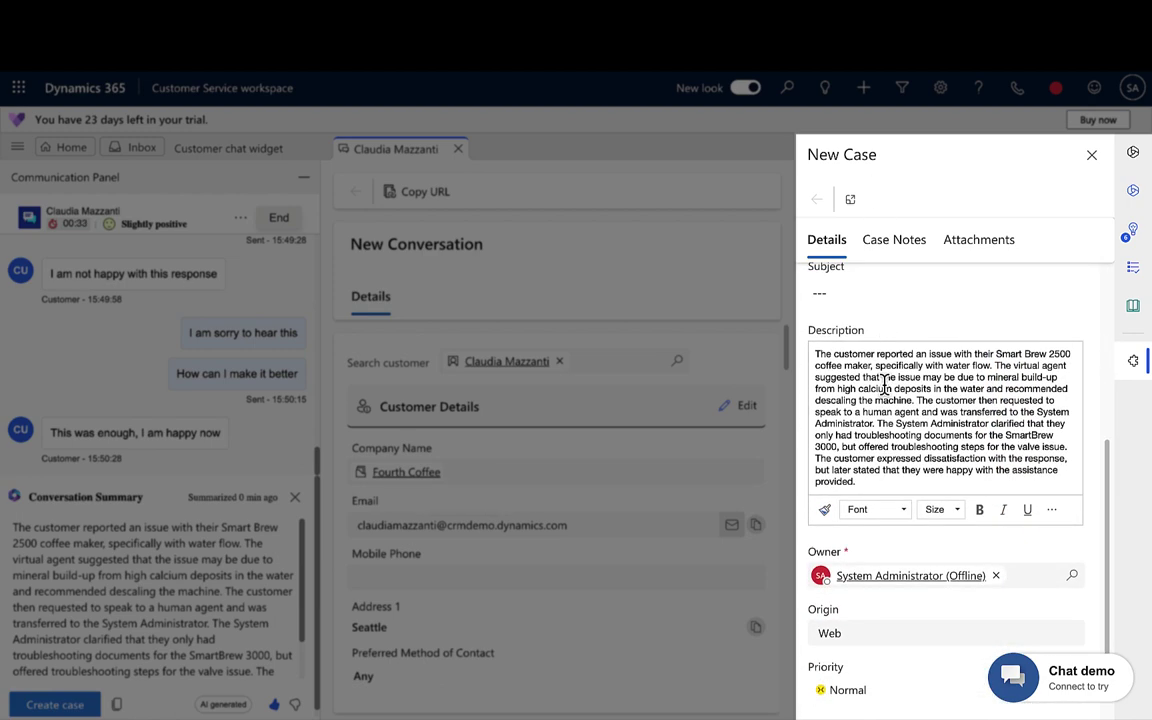